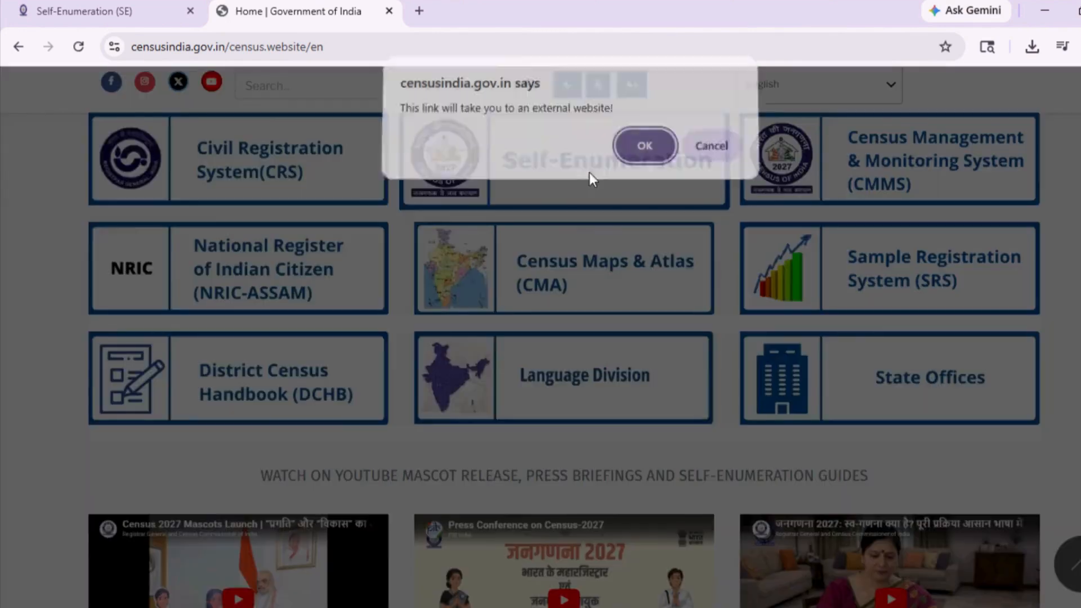
# Accept the external-website warning to open the Self-Enumeration portal in a new tab
pyautogui.click(641, 145)
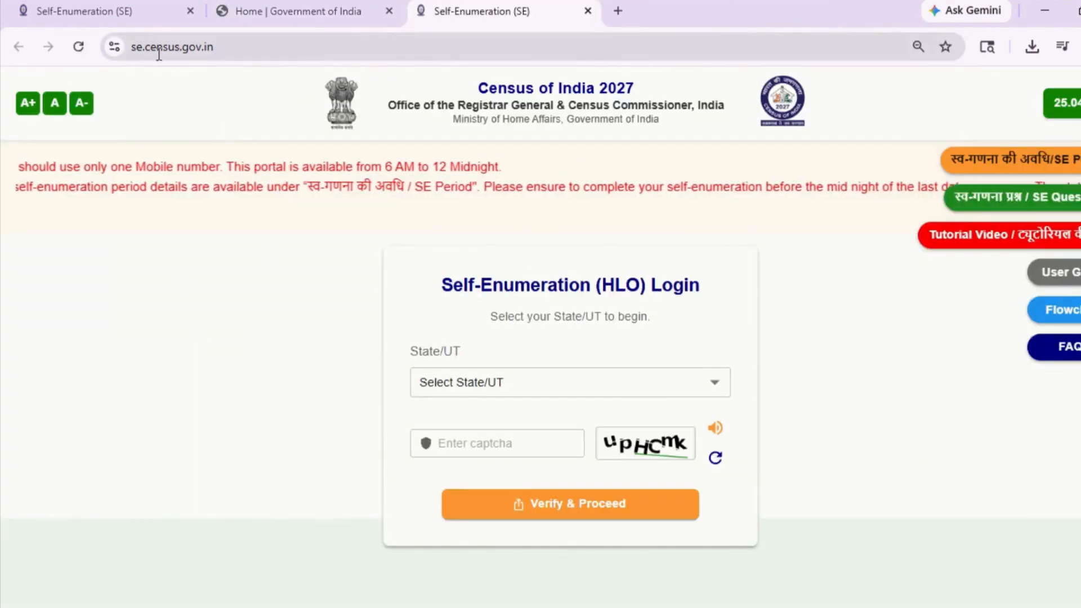
# Log in with State/UT Madhya Pradesh and the captcha, then dismiss the welcome notice
pyautogui.click(552, 378)
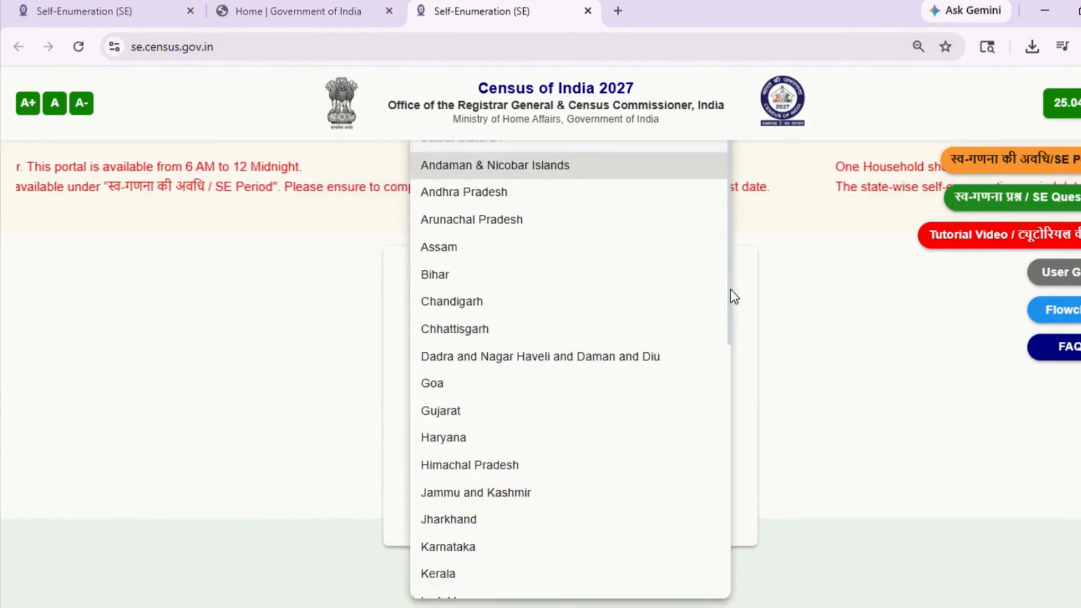
pyautogui.scroll(-3, 731, 295)
pyautogui.click(505, 488)
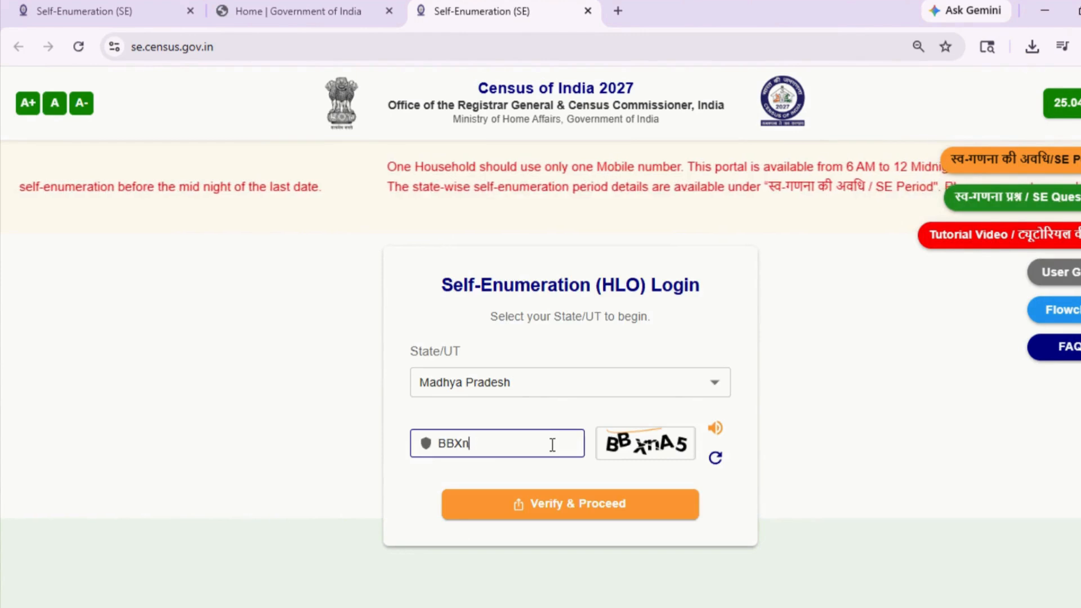
pyautogui.click(552, 445)
pyautogui.write('BBXnA5')
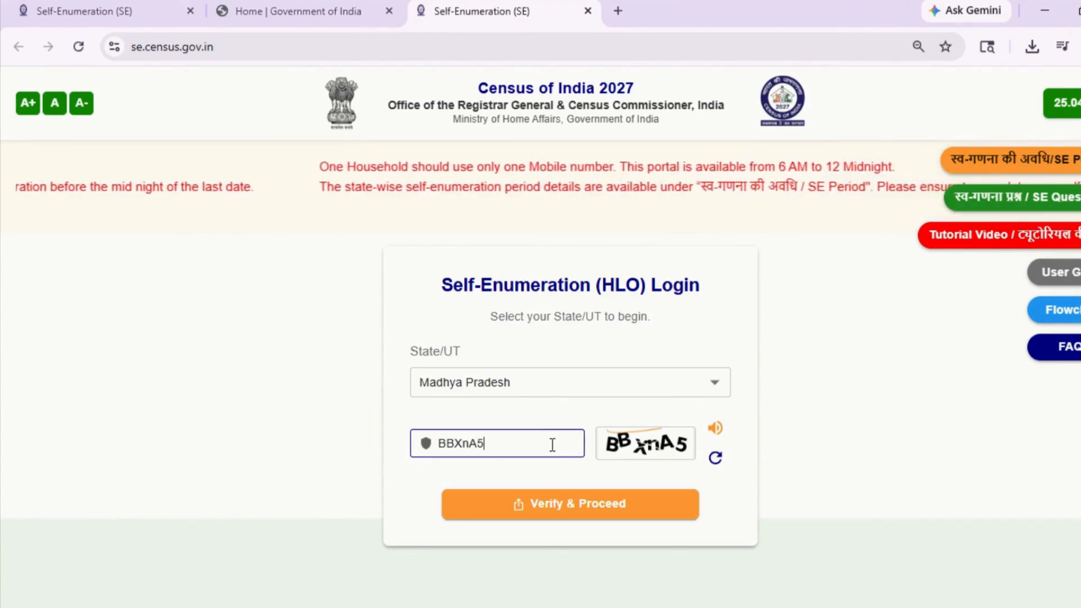
pyautogui.click(572, 505)
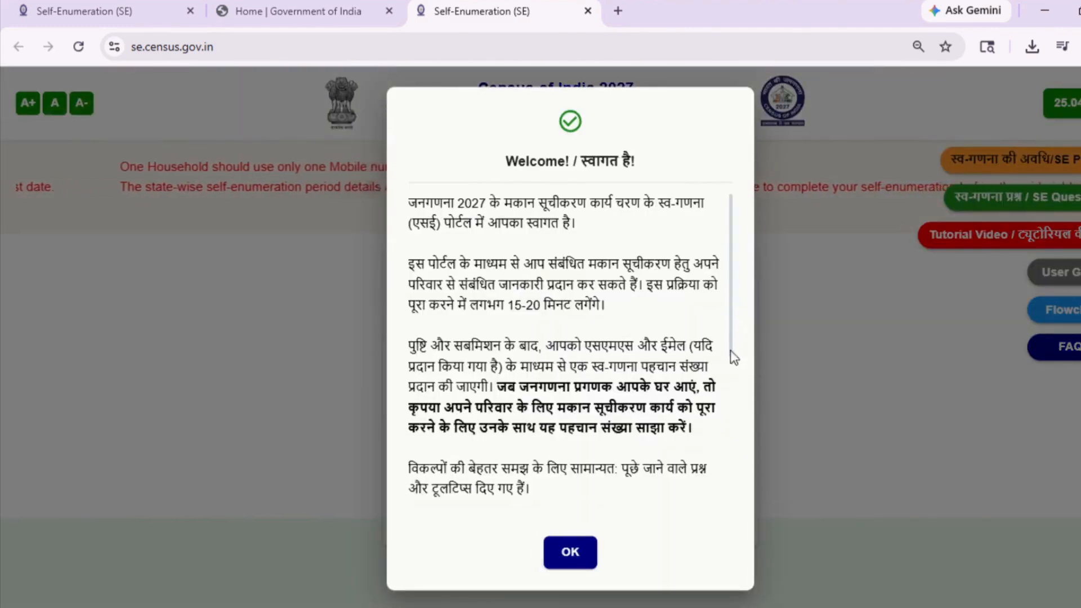
pyautogui.moveTo(731, 357); pyautogui.dragTo(728, 501)
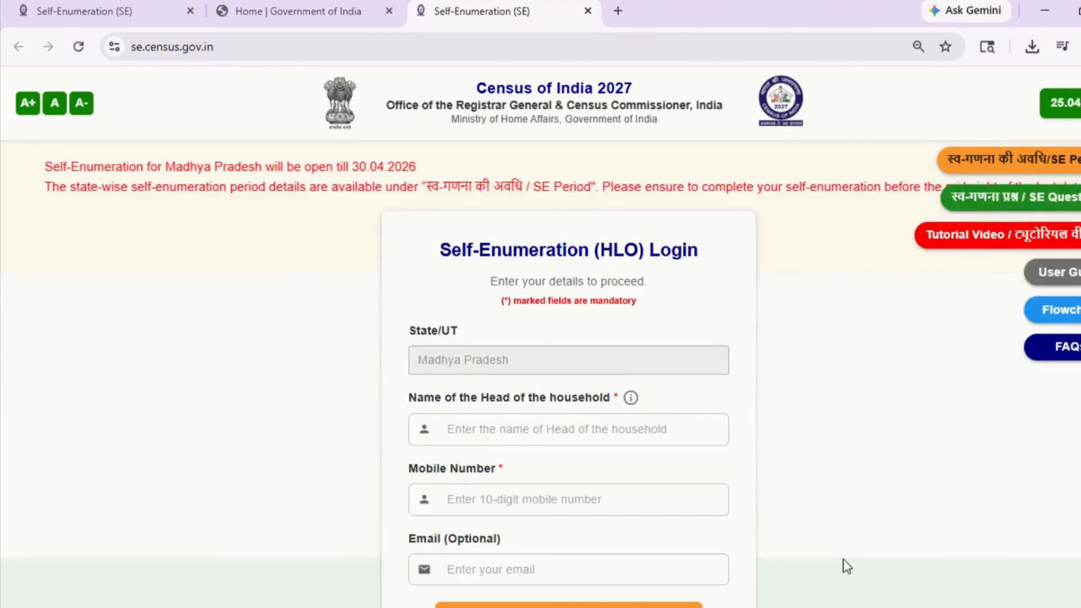
# Enter the household head's name and mobile number and request an OTP
pyautogui.click(624, 430)
pyautogui.click(566, 424)
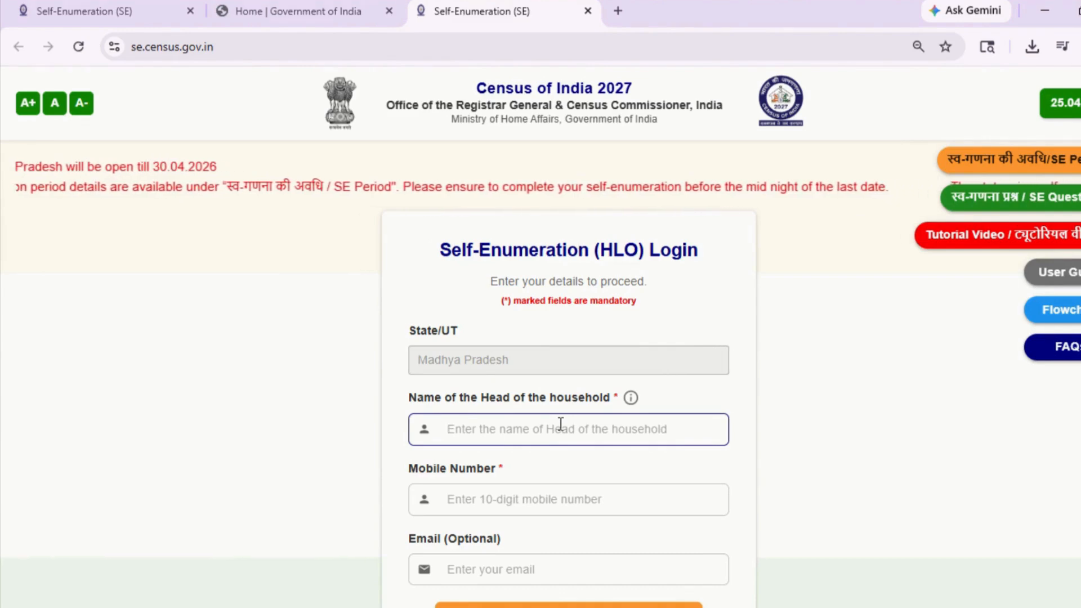
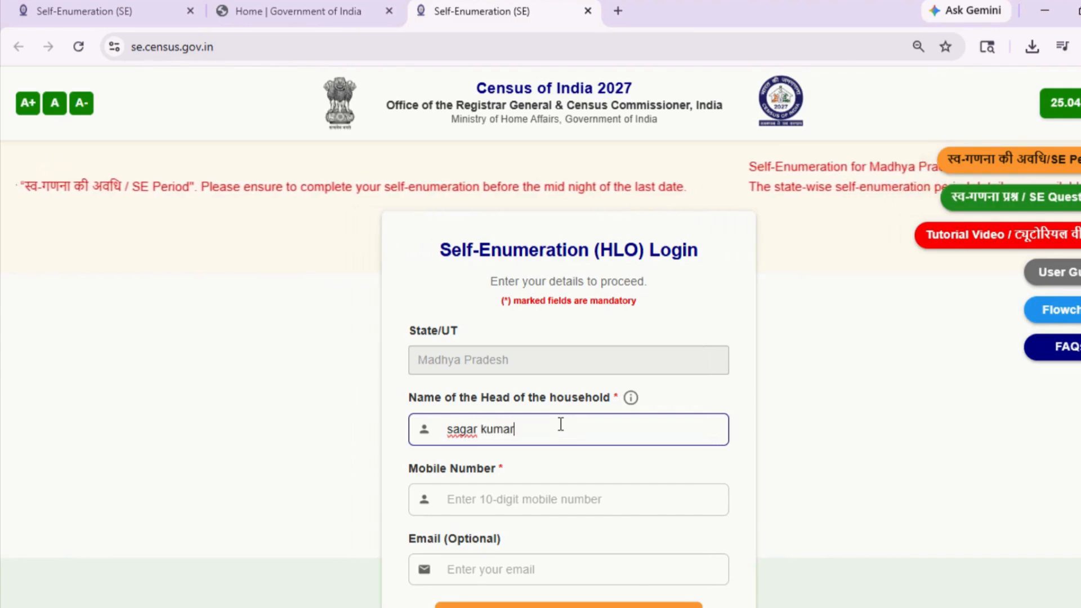
pyautogui.click(813, 464)
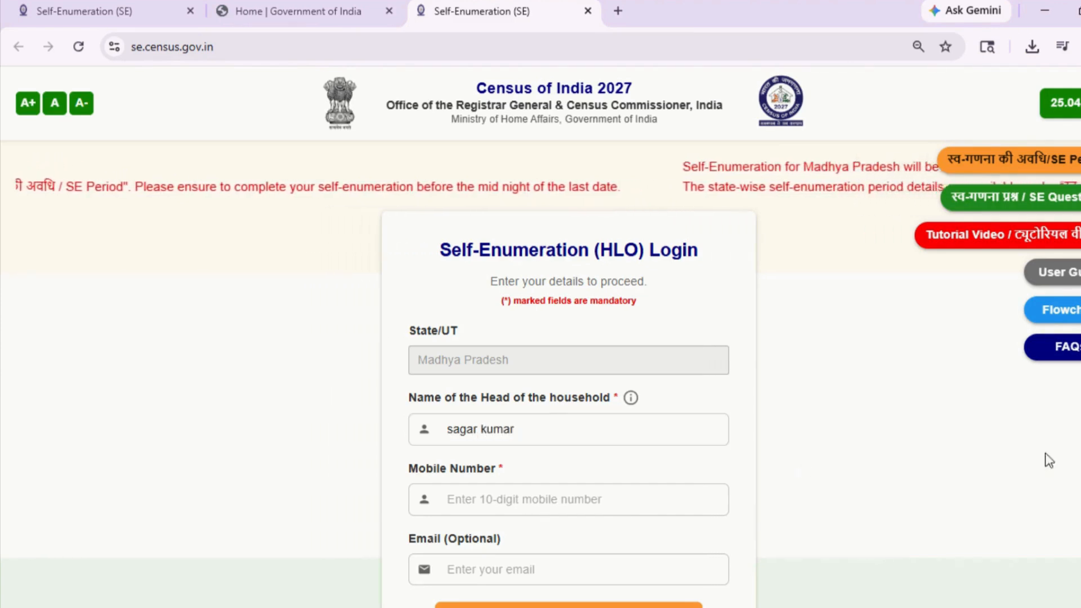
pyautogui.scroll(-2, 789, 496)
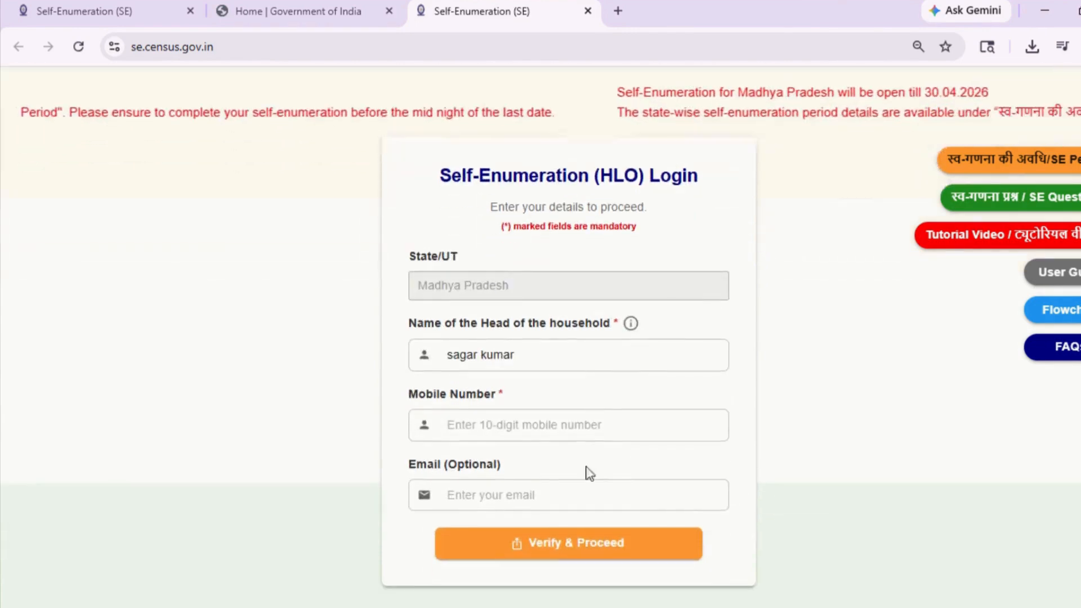
pyautogui.click(571, 422)
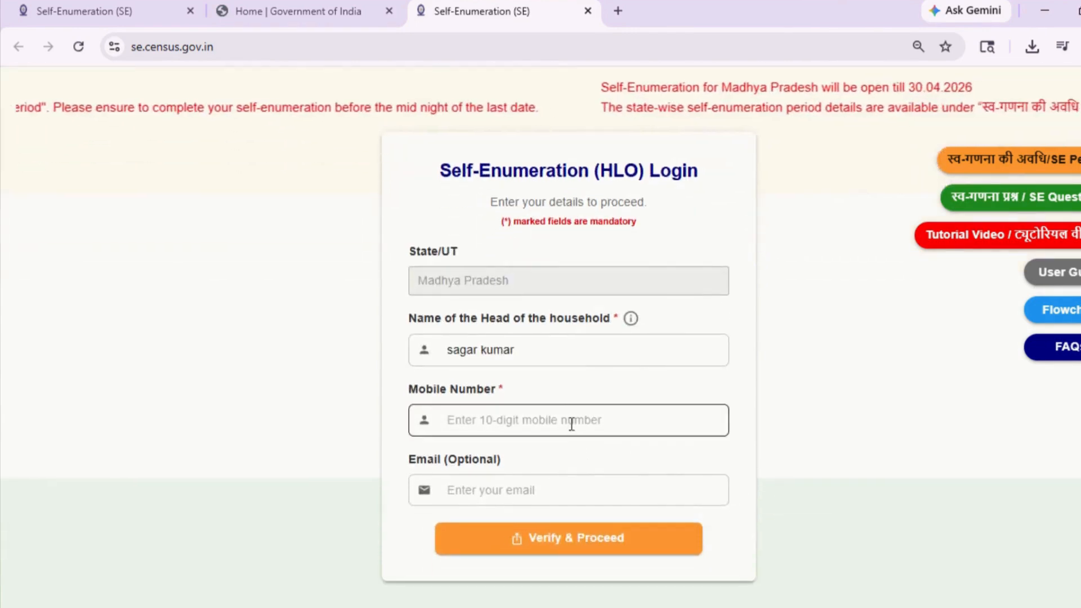
pyautogui.click(765, 446)
pyautogui.click(699, 432)
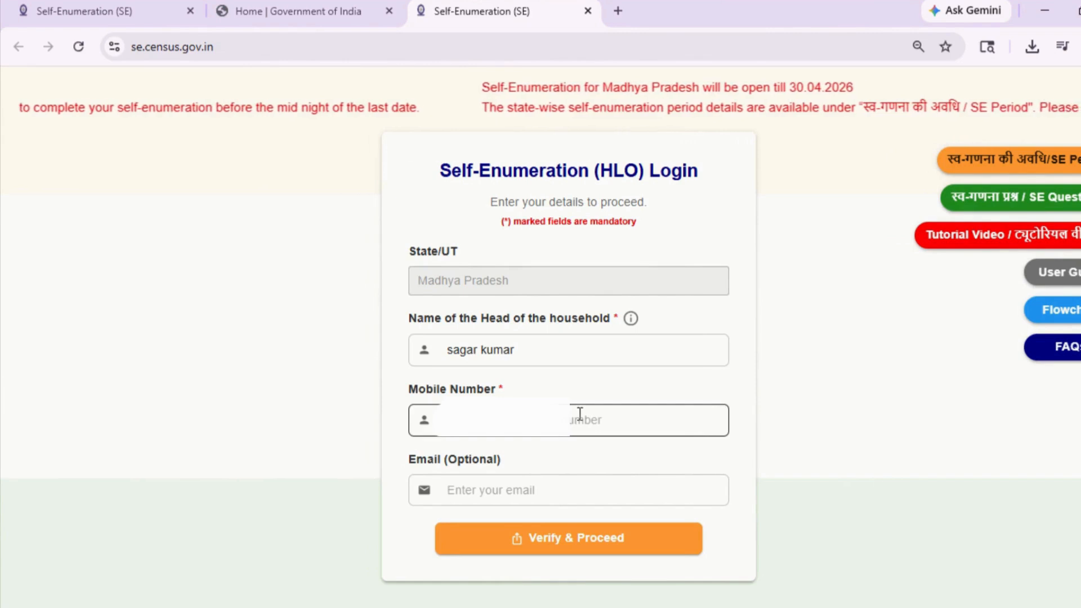
pyautogui.click(541, 468)
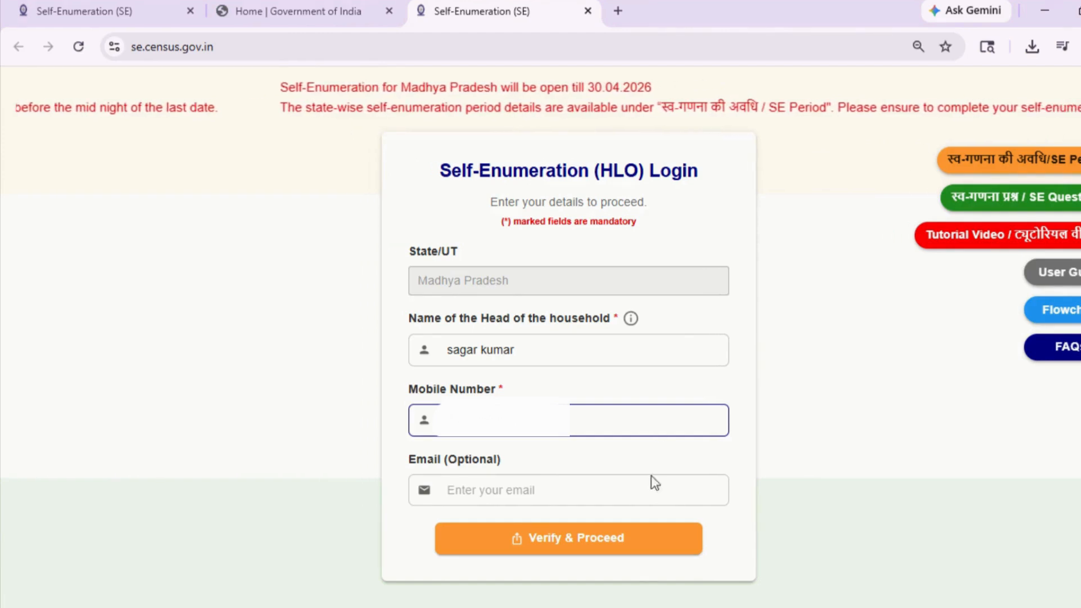
pyautogui.click(632, 534)
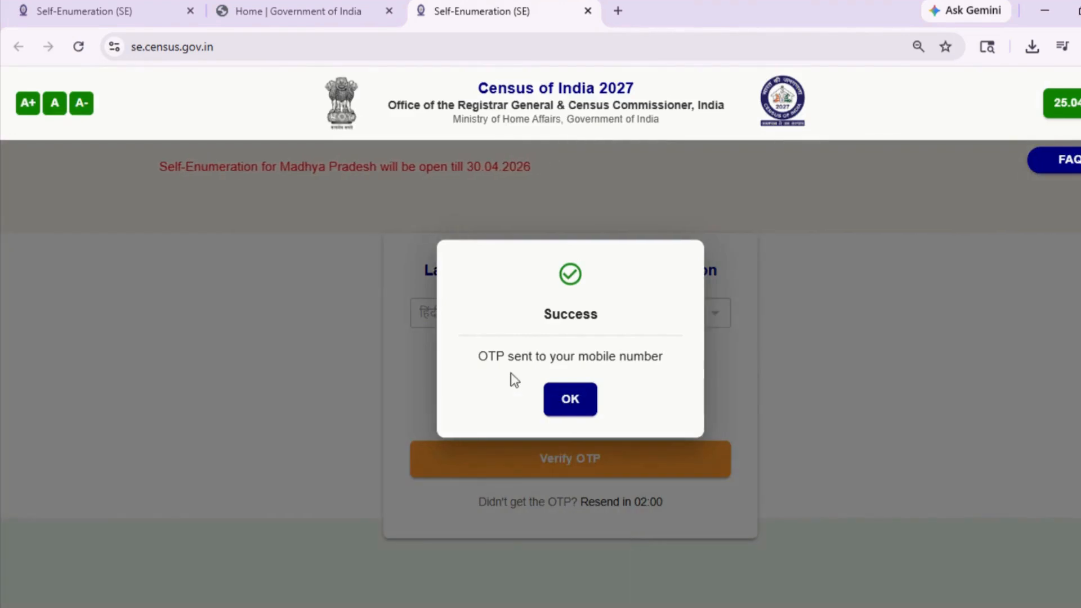
# Enter the received OTP and verify it to reach the step 1 location form
pyautogui.click(585, 410)
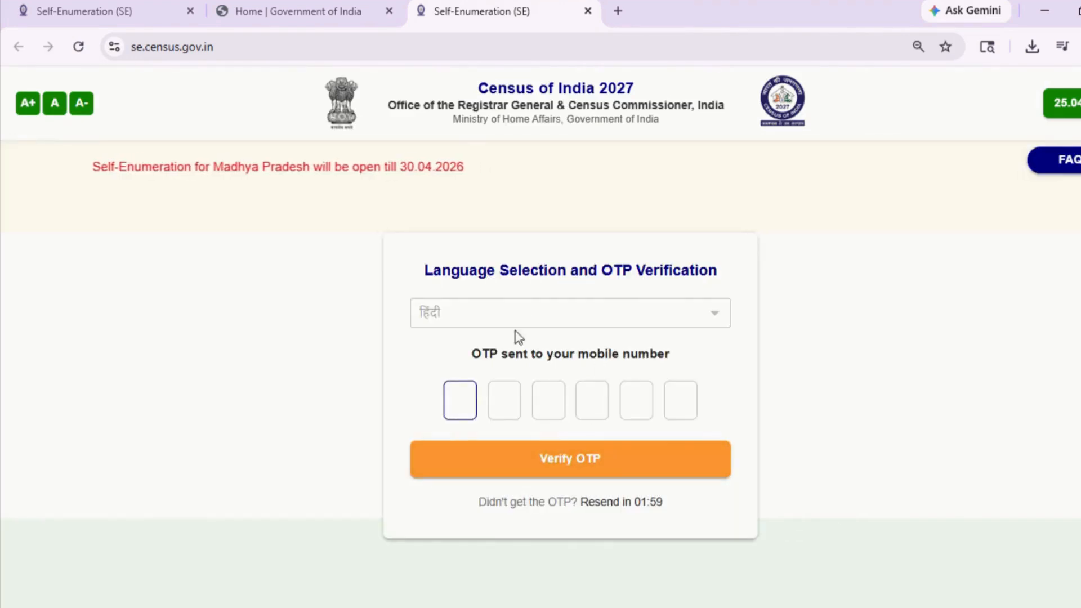
pyautogui.click(451, 403)
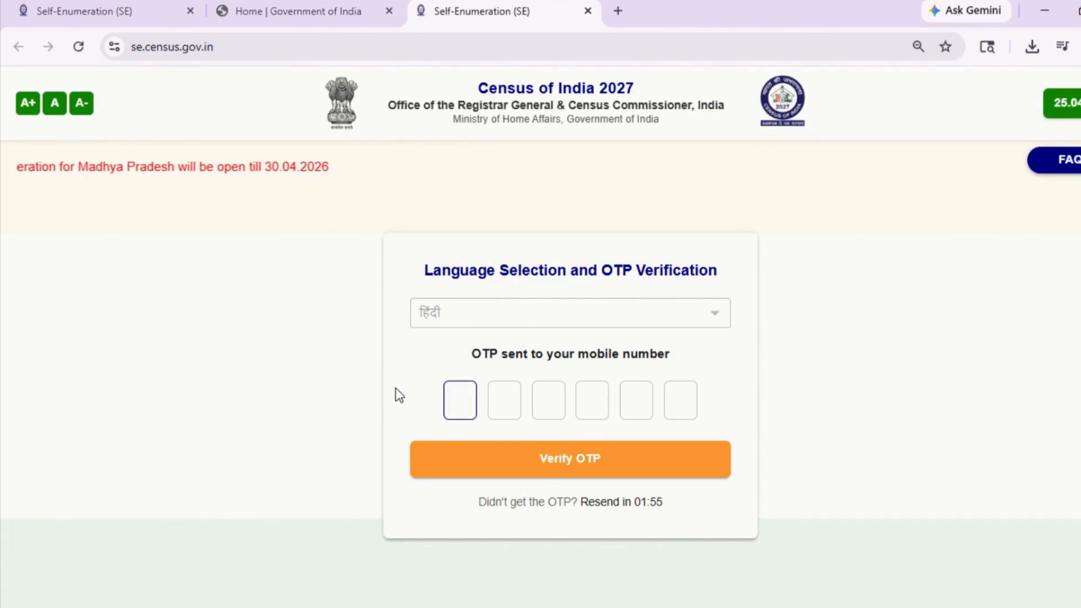
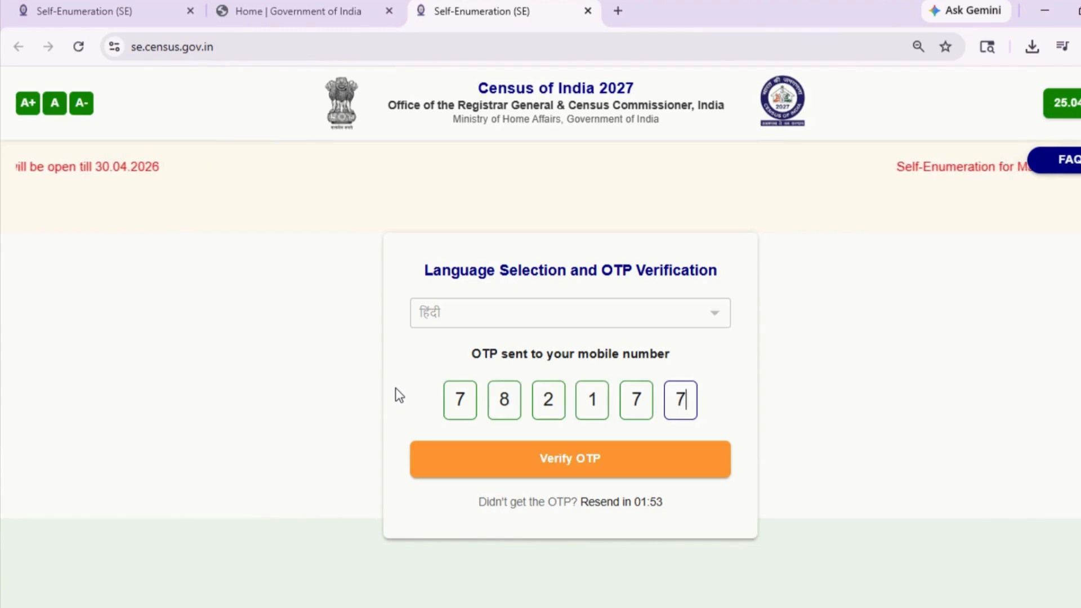
pyautogui.click(523, 456)
pyautogui.click(485, 336)
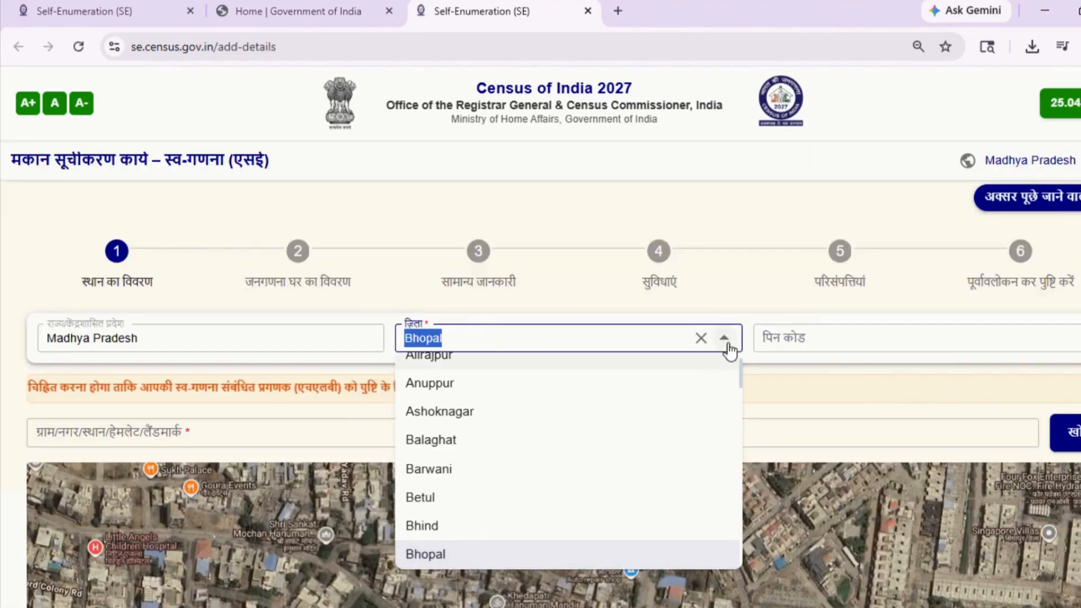
# Keep district Bhopal, enter PIN code 462001, and choose the Post Office Road, Kolar Rd locality
pyautogui.click(439, 554)
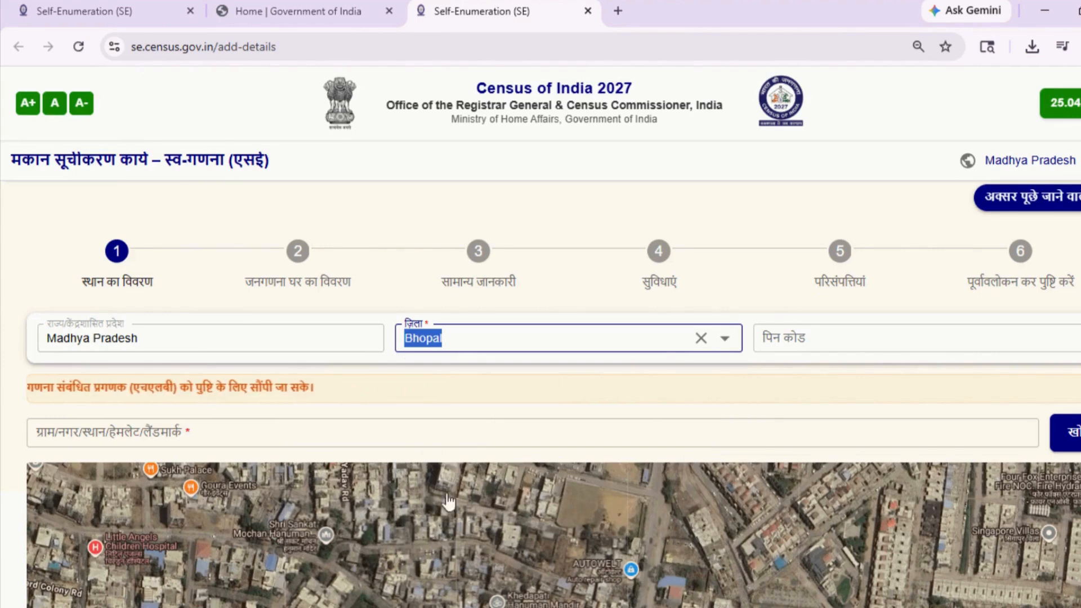
pyautogui.click(890, 339)
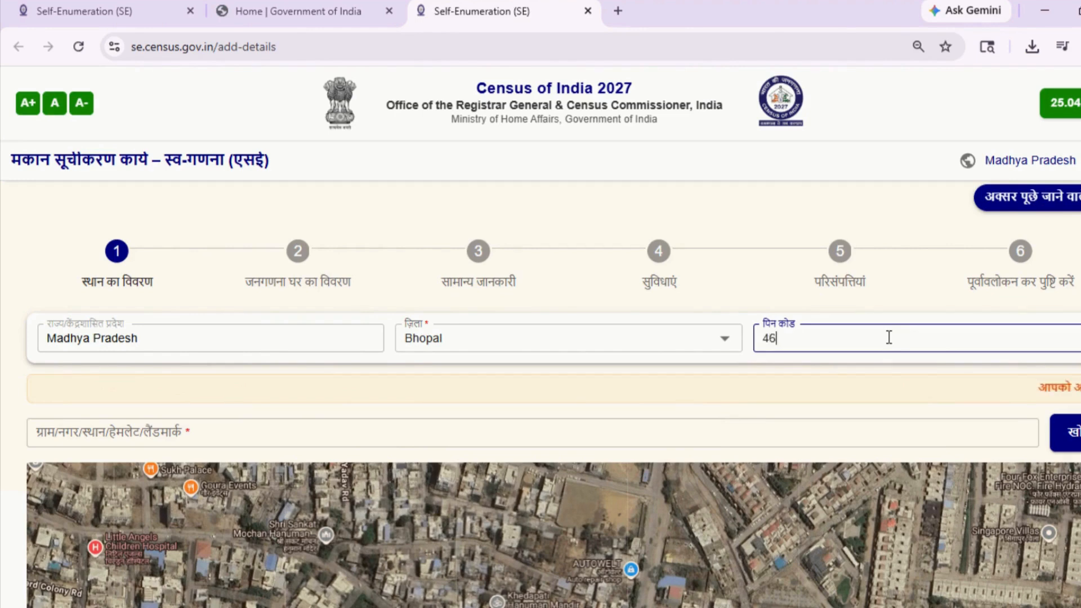
pyautogui.write('46')
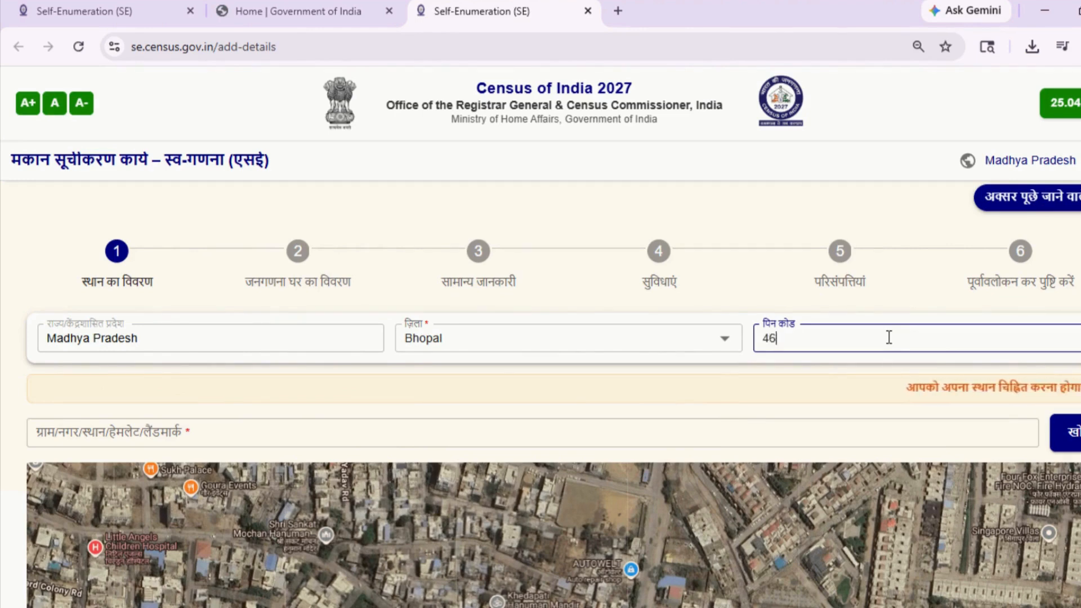
pyautogui.write('2001')
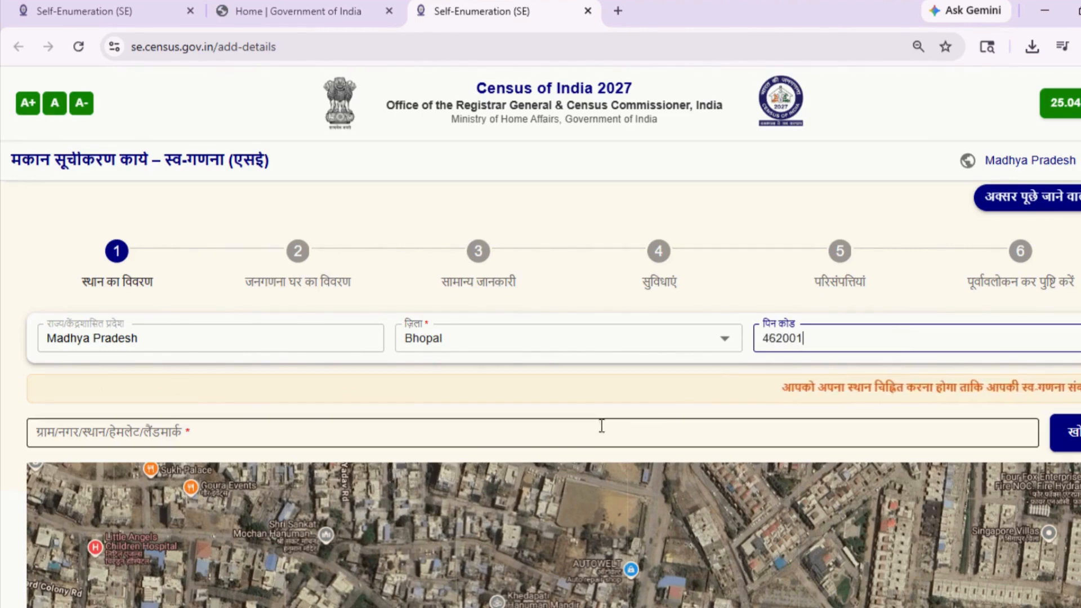
pyautogui.click(483, 433)
pyautogui.write('post')
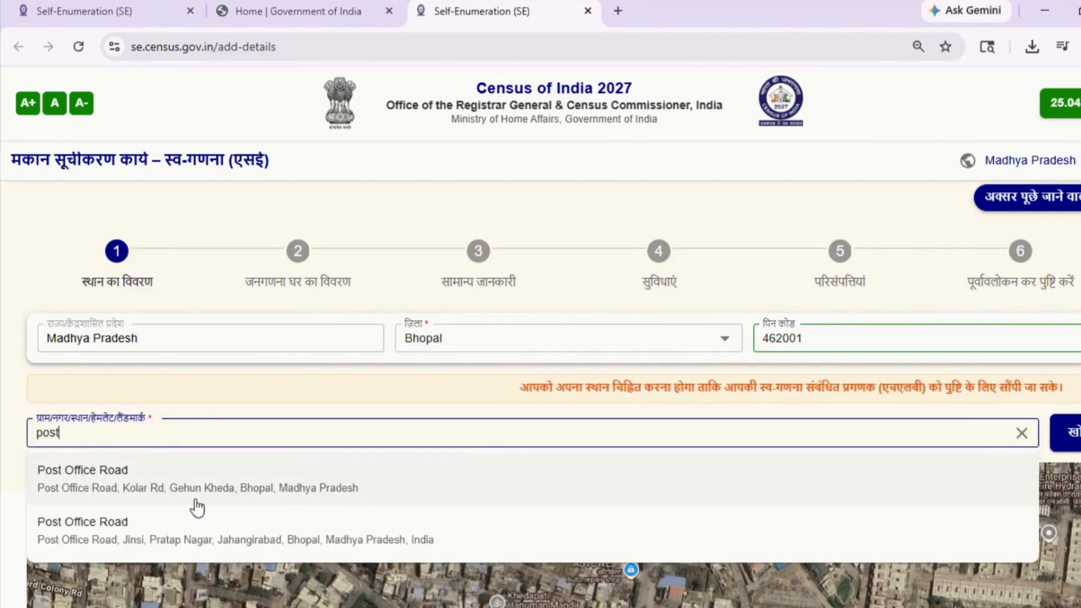
pyautogui.click(183, 491)
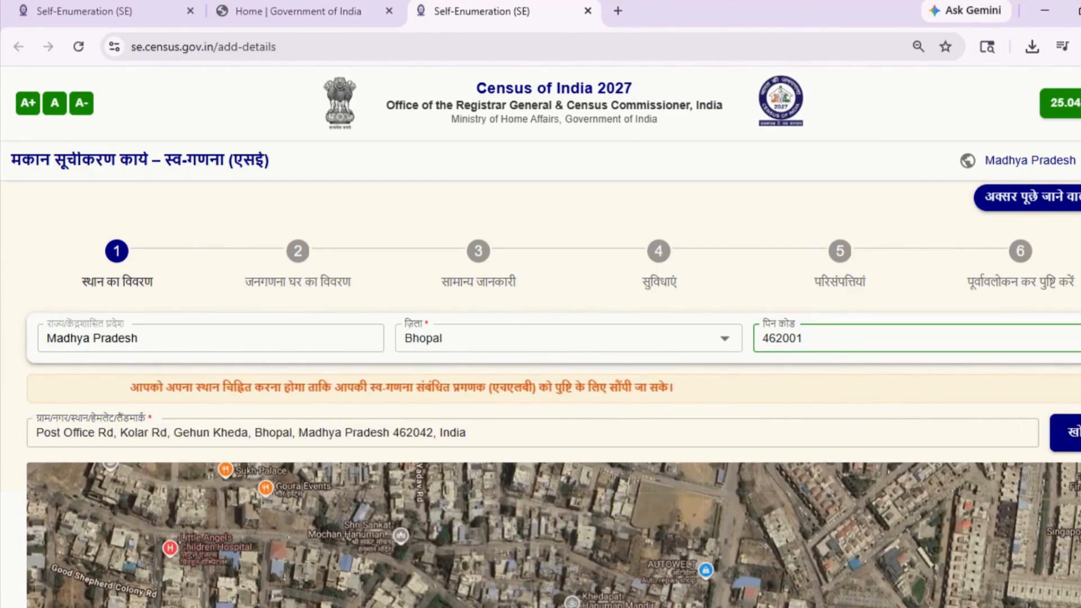
# Pin the house on the map, confirm the location, and save step 1
pyautogui.scroll(-1, 541, 394)
pyautogui.scroll(-5, 667, 416)
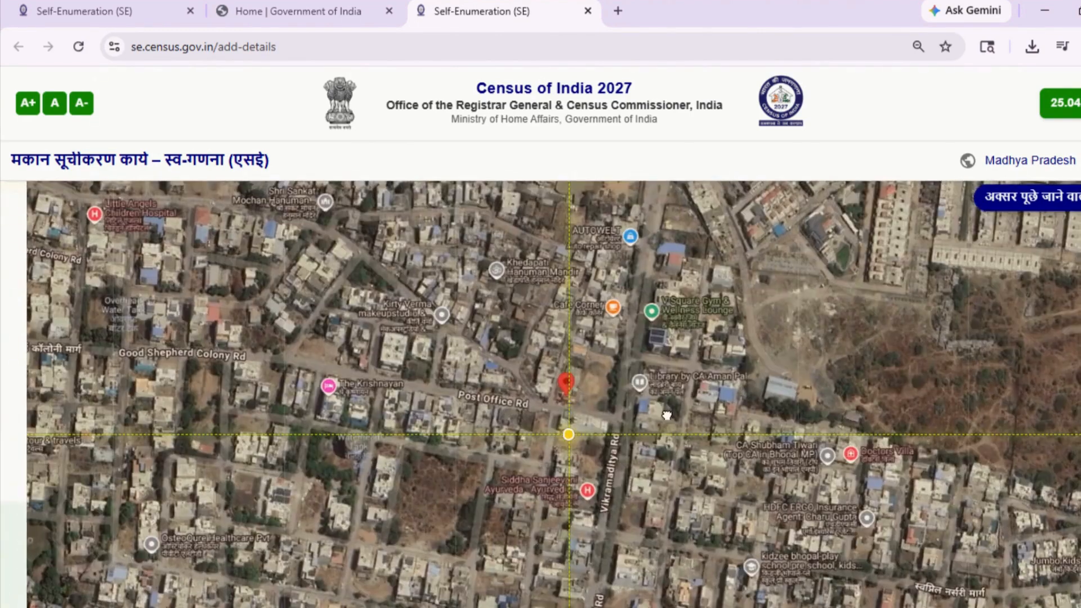
pyautogui.moveTo(667, 416)
pyautogui.mouseDown()
pyautogui.moveTo(664, 391)
pyautogui.moveTo(652, 402)
pyautogui.mouseUp()
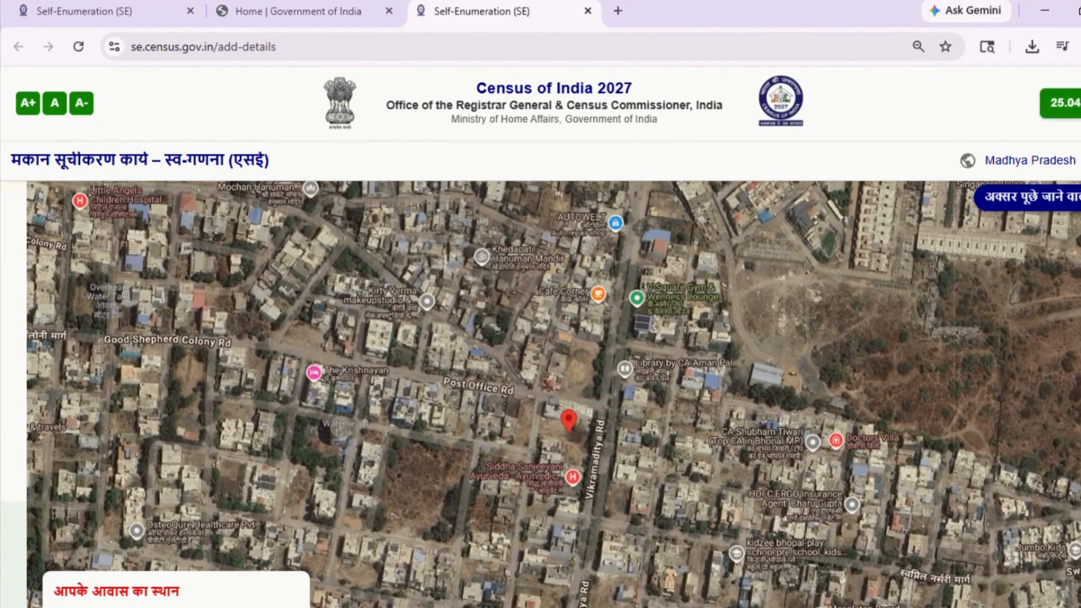
pyautogui.scroll(-2, 229, 479)
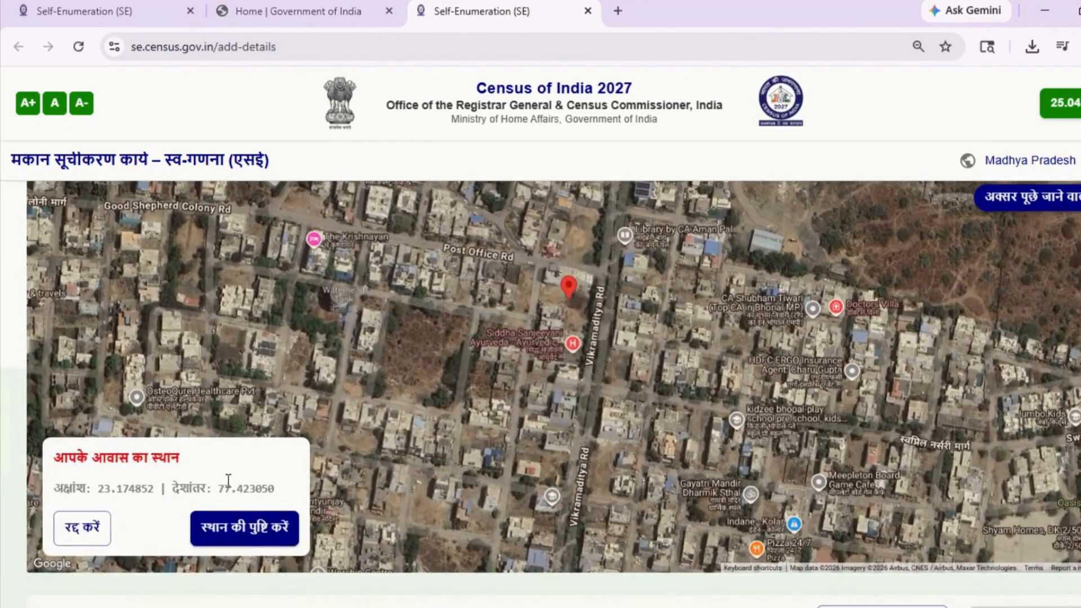
pyautogui.click(226, 532)
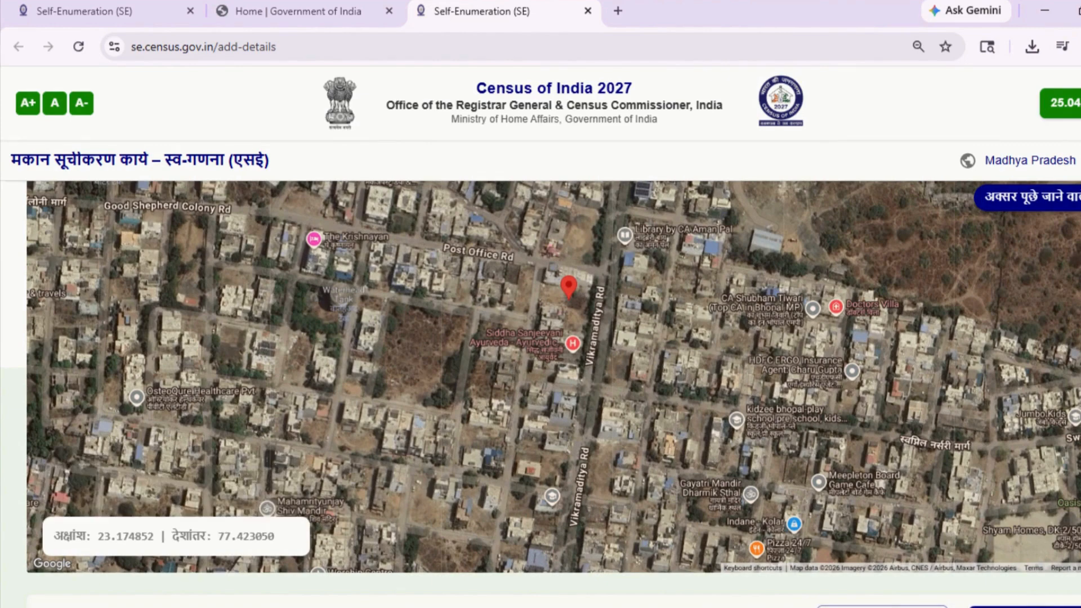
pyautogui.scroll(-1, 545, 394)
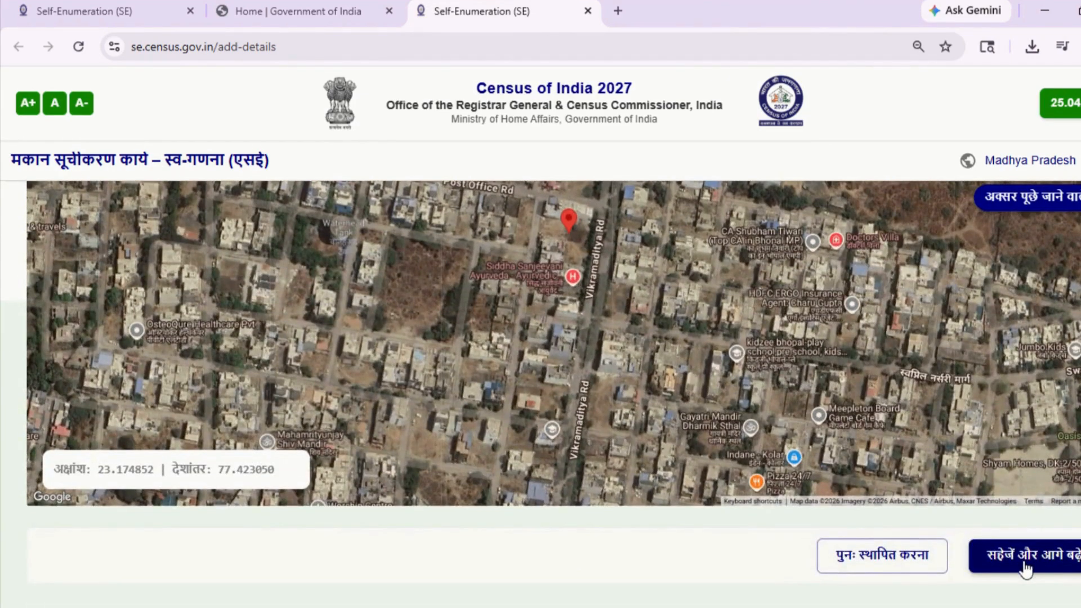
pyautogui.click(1046, 562)
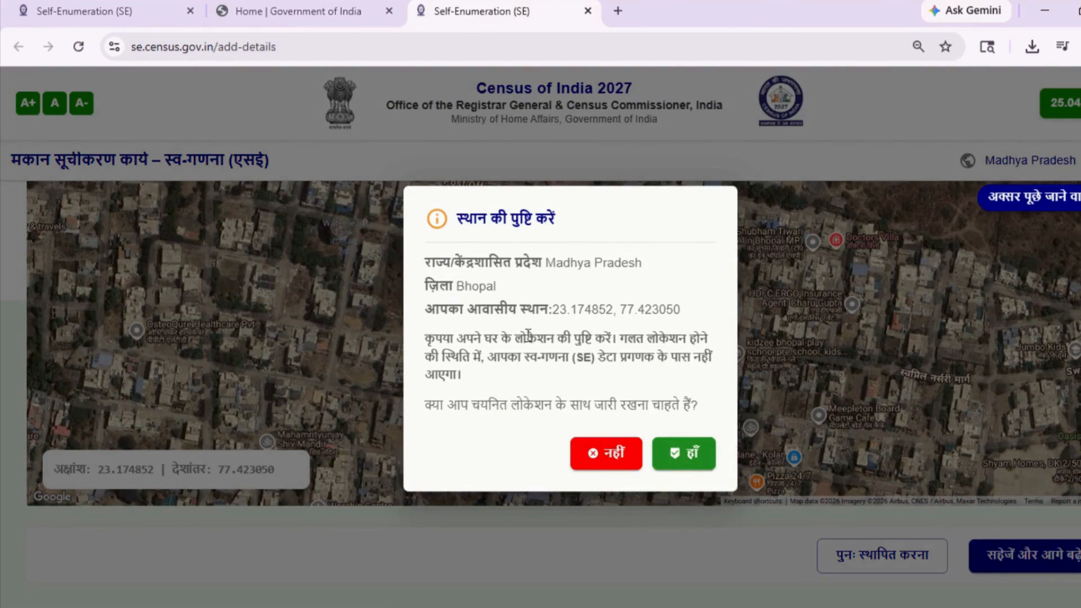
pyautogui.click(681, 463)
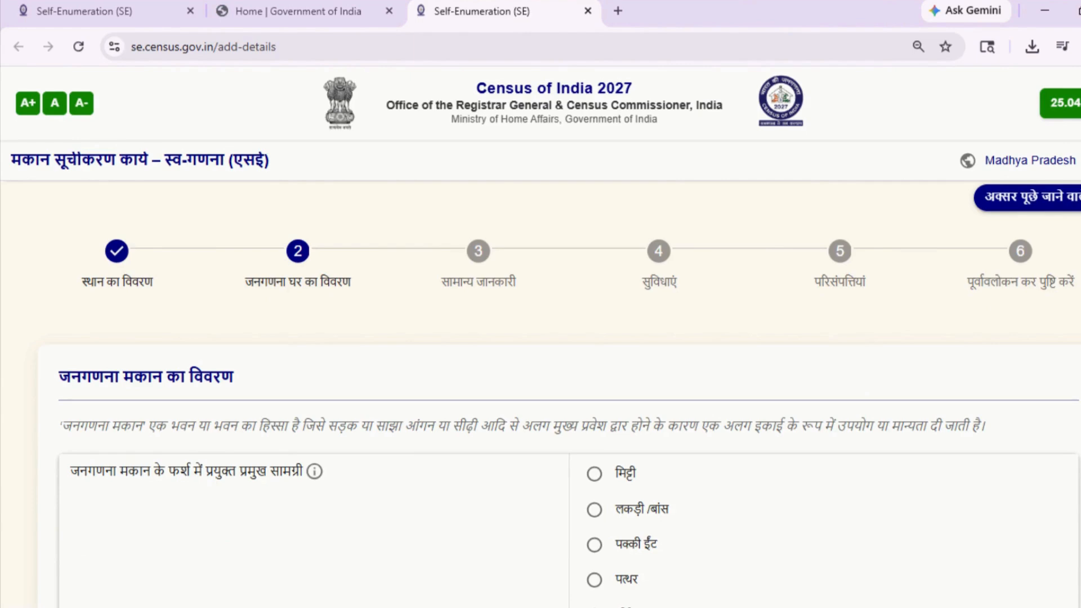
# Set the wall material to baked brick (पक्की ईंट)
pyautogui.scroll(-4, 563, 394)
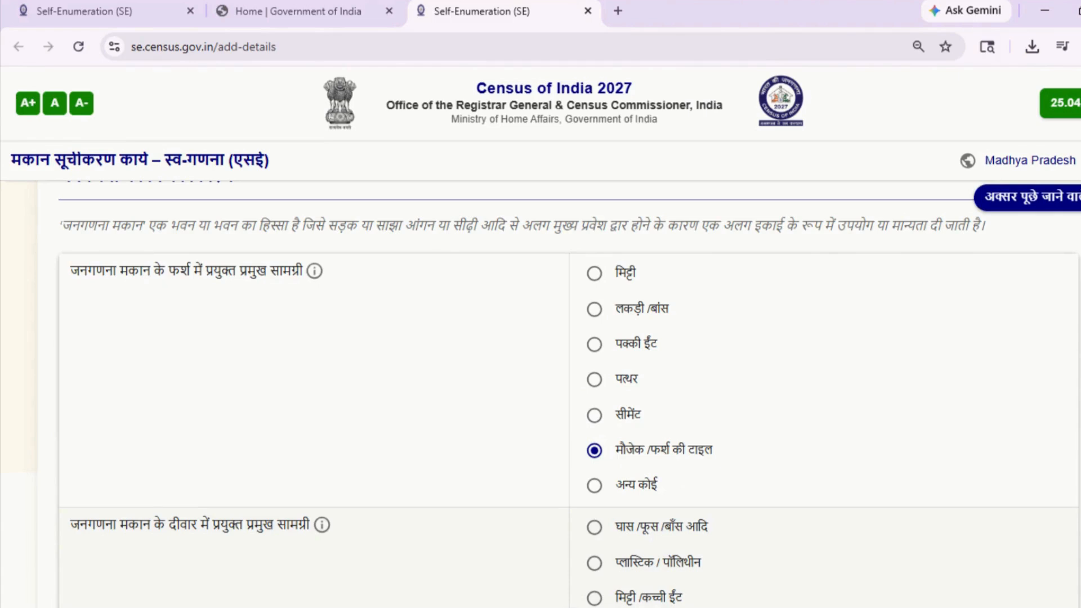
pyautogui.scroll(-4, 569, 395)
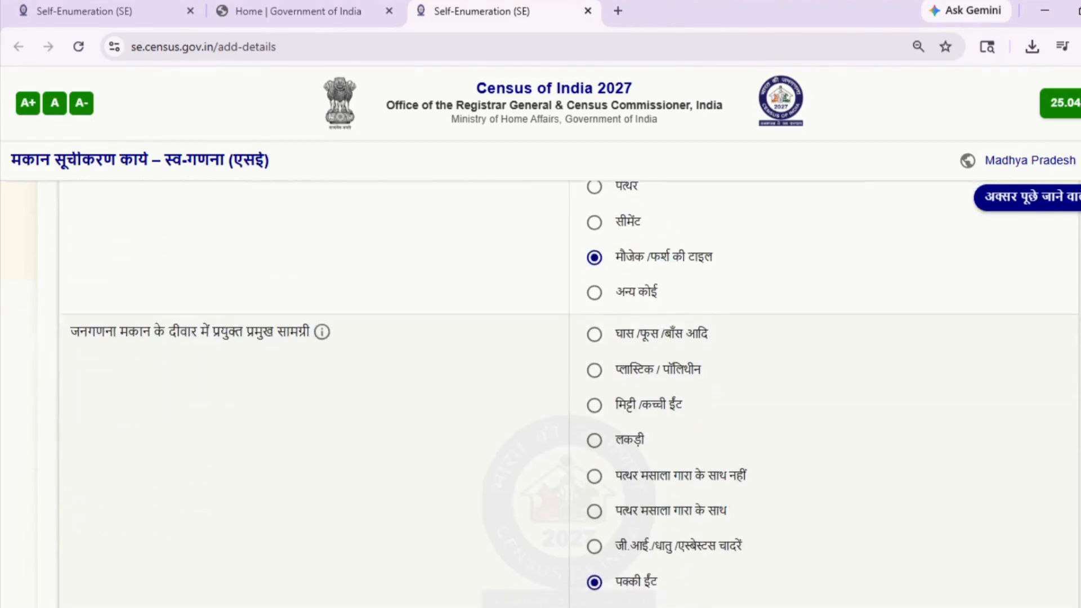
pyautogui.scroll(-1, 569, 394)
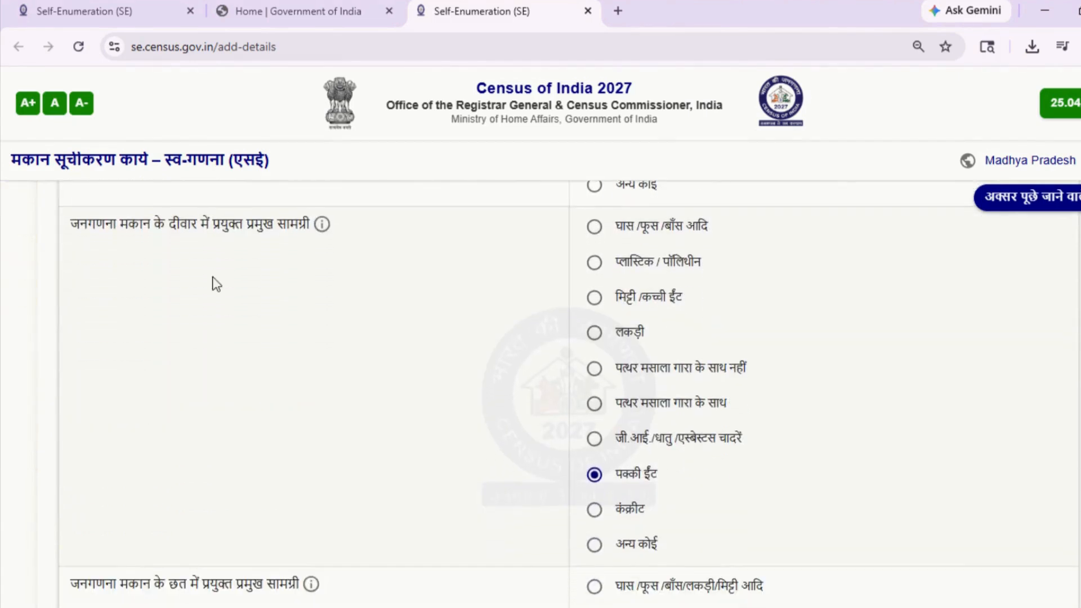
pyautogui.click(596, 511)
pyautogui.click(595, 337)
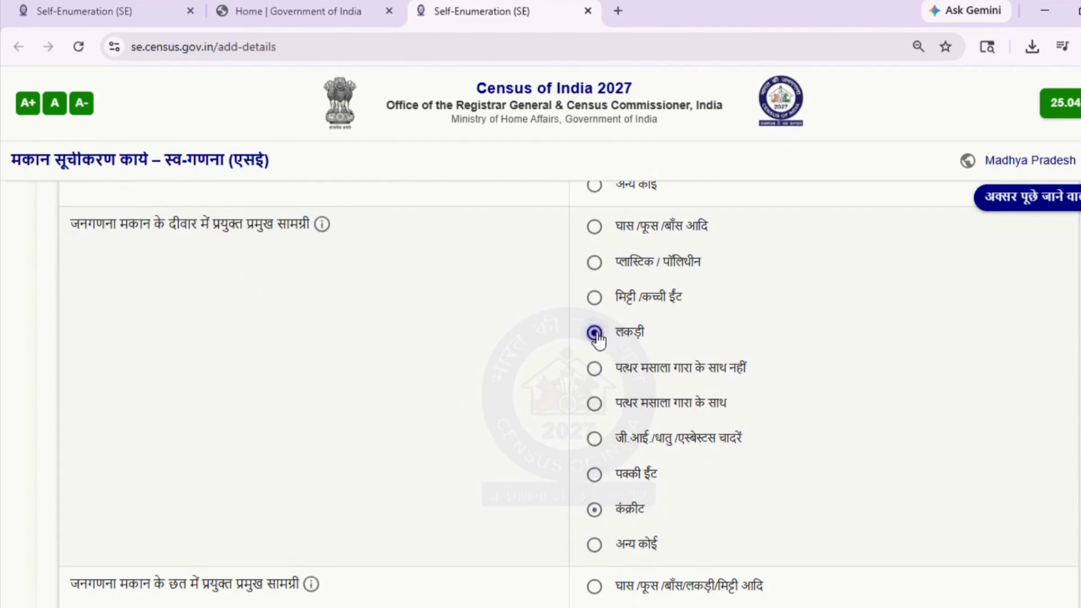
pyautogui.click(595, 477)
# Set the roof to concrete and house condition to good, then save step 2
pyautogui.scroll(-5, 569, 394)
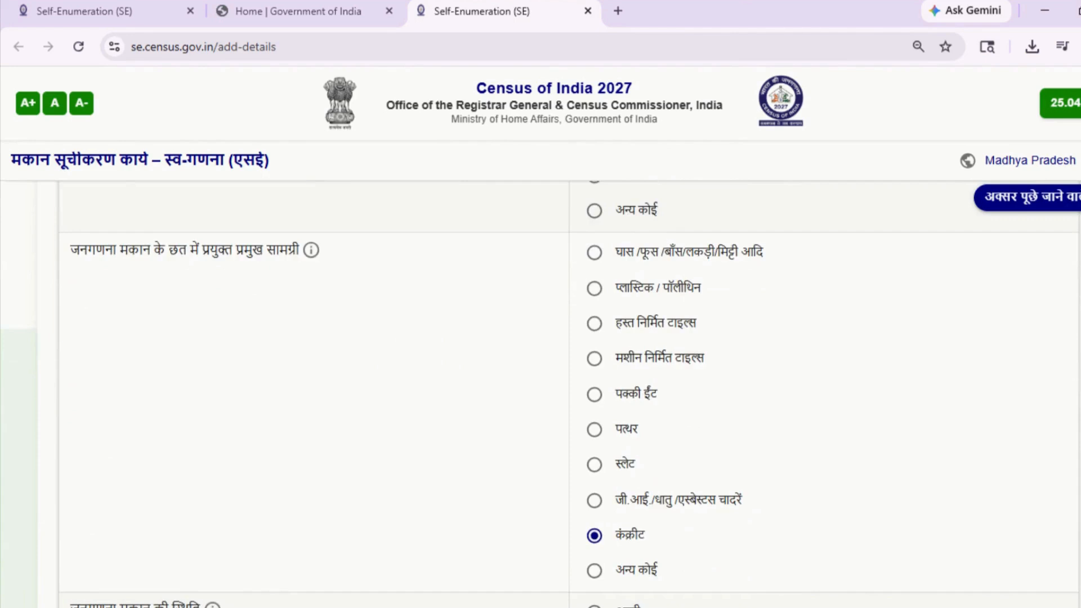
pyautogui.scroll(-1, 569, 394)
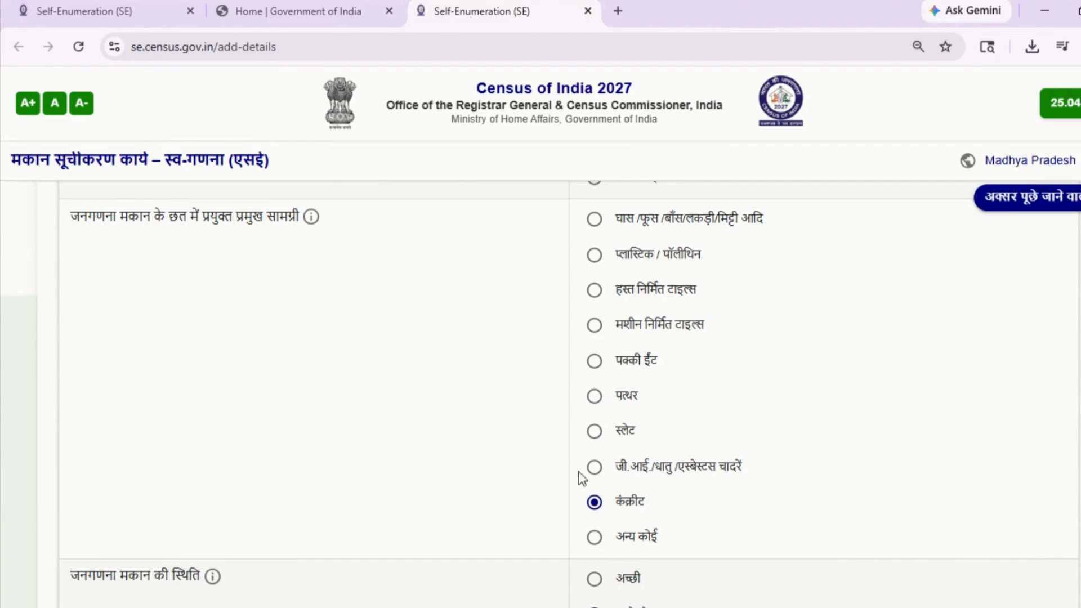
pyautogui.click(595, 469)
pyautogui.click(595, 503)
pyautogui.scroll(-3, 184, 533)
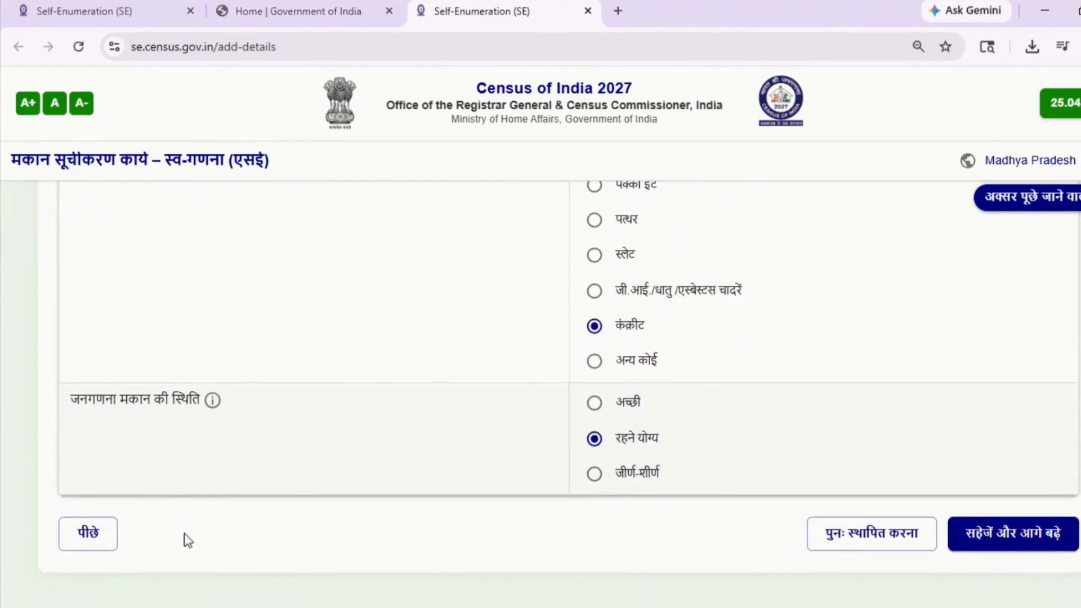
pyautogui.click(600, 406)
pyautogui.click(595, 445)
pyautogui.click(595, 406)
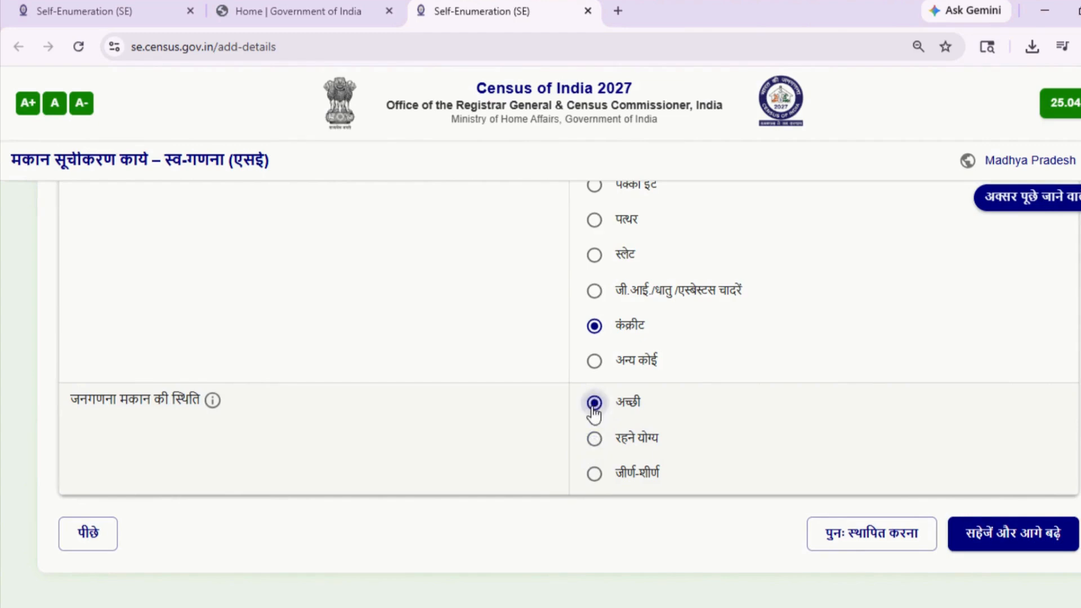
pyautogui.click(1021, 535)
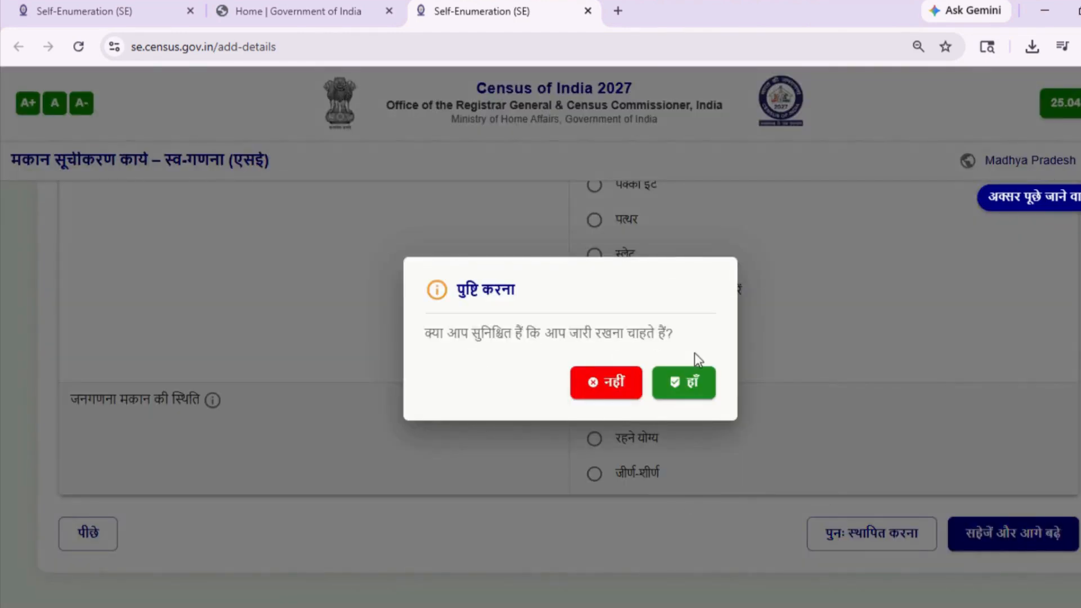
pyautogui.click(691, 385)
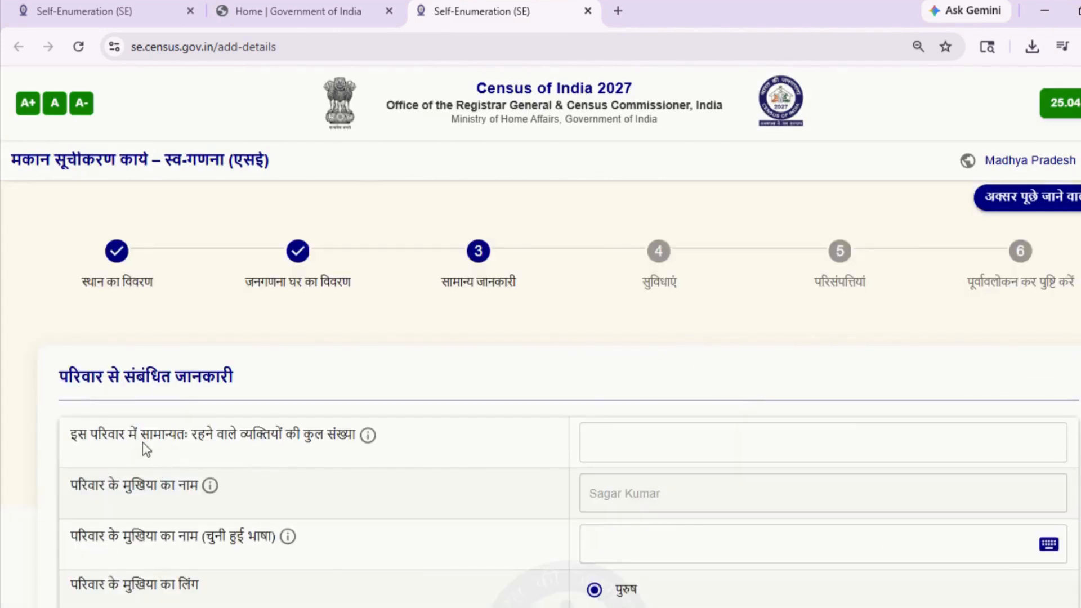
# Enter 2 household members and the head's name transliterated into Devanagari
pyautogui.click(622, 448)
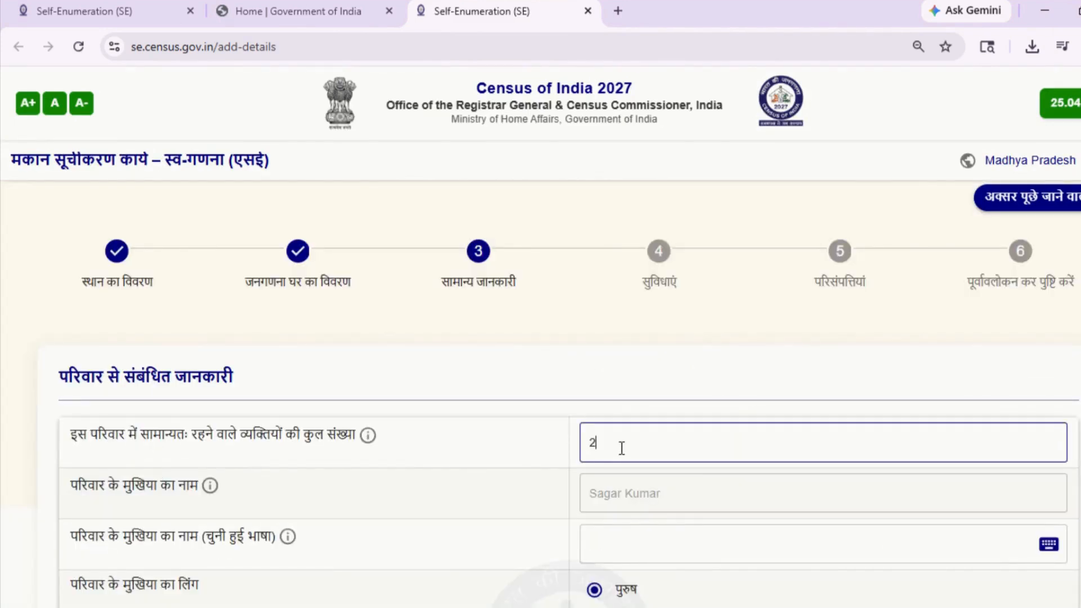
pyautogui.write('2')
pyautogui.click(677, 548)
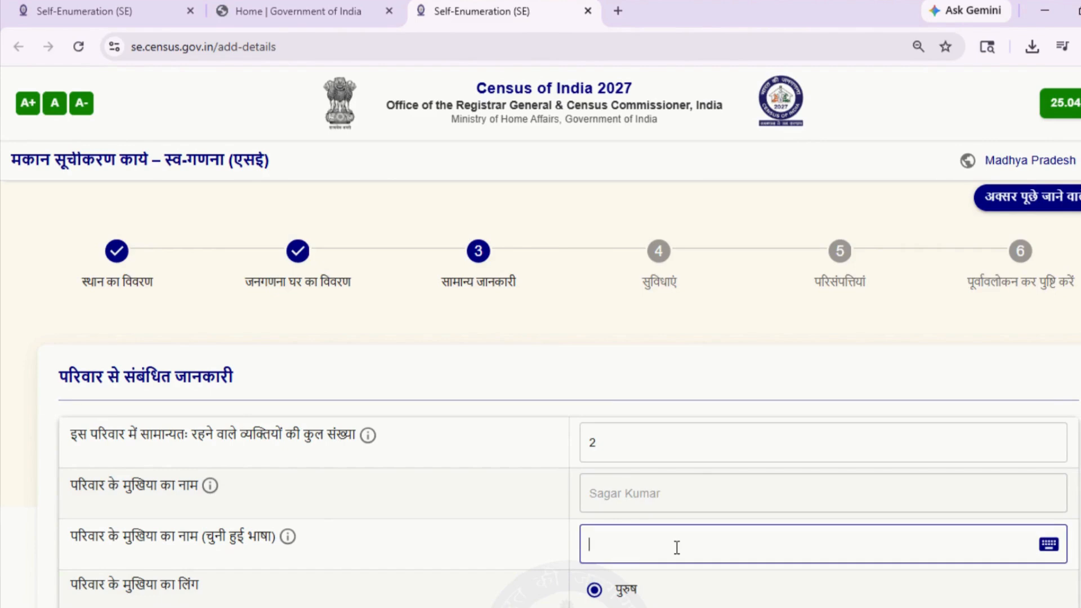
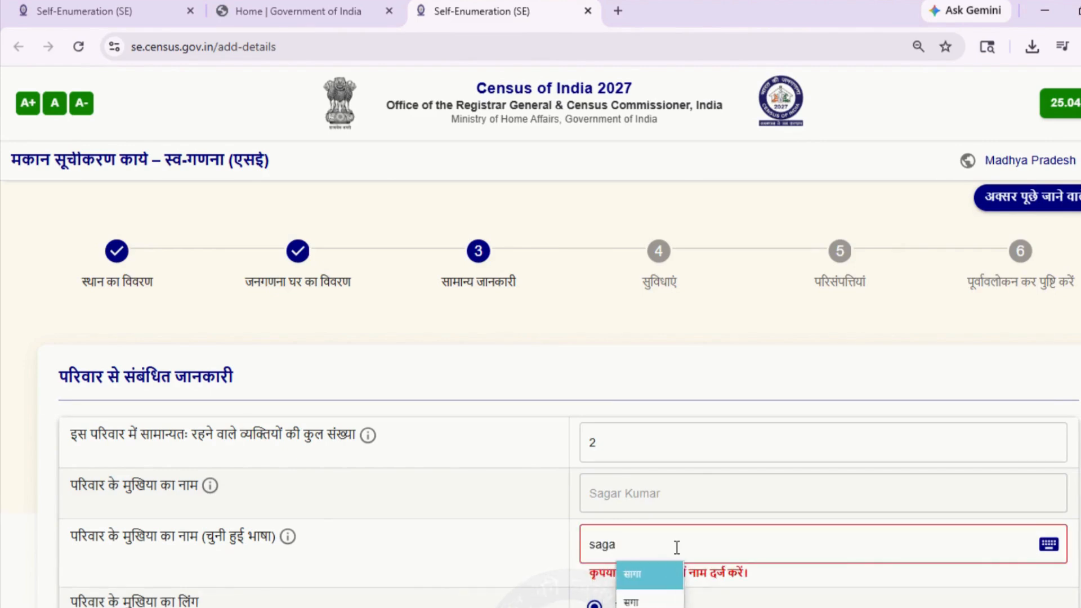
pyautogui.press('space')
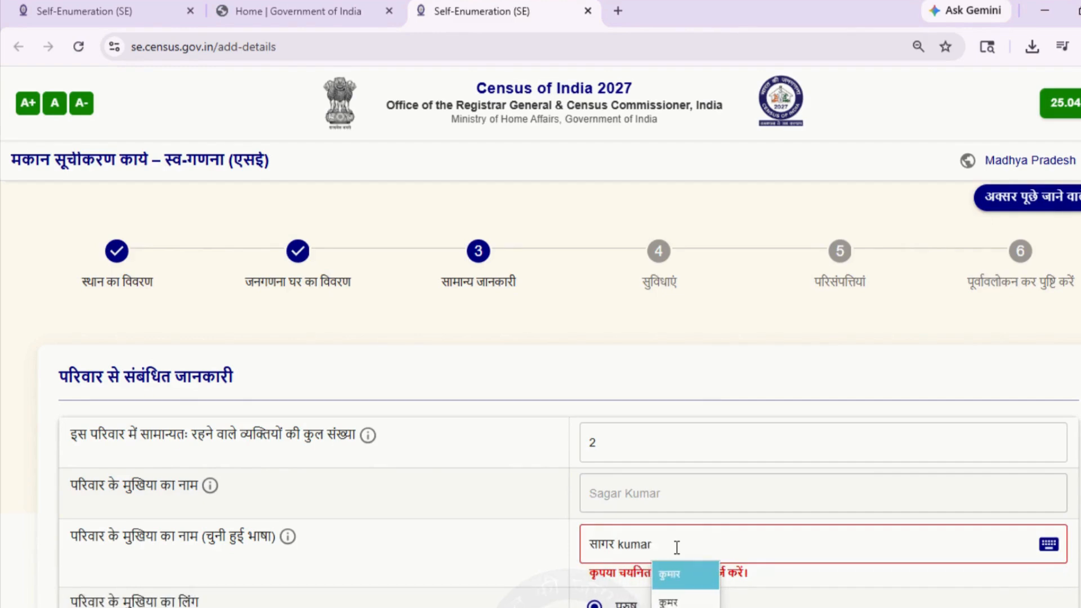
pyautogui.press('space')
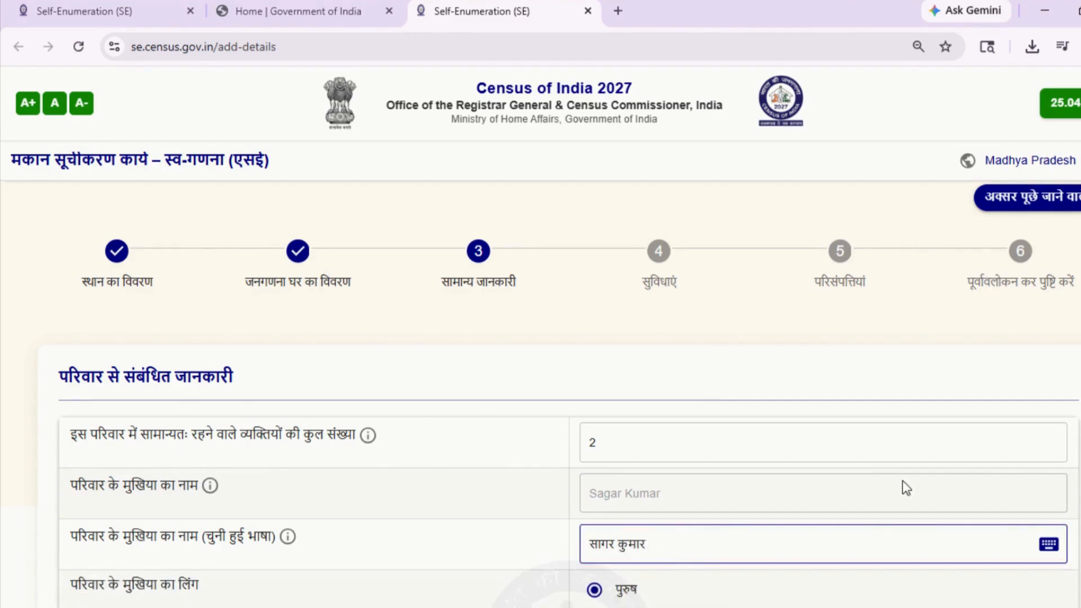
# Keep the head's gender as male and the caste category as अन्य (other)
pyautogui.scroll(-3, 677, 497)
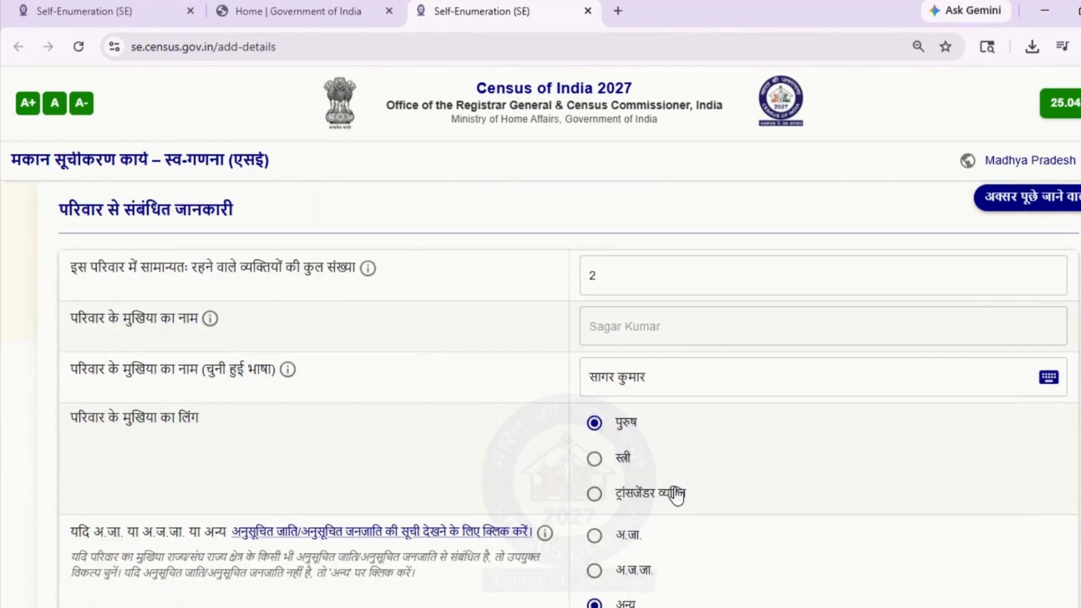
pyautogui.click(595, 461)
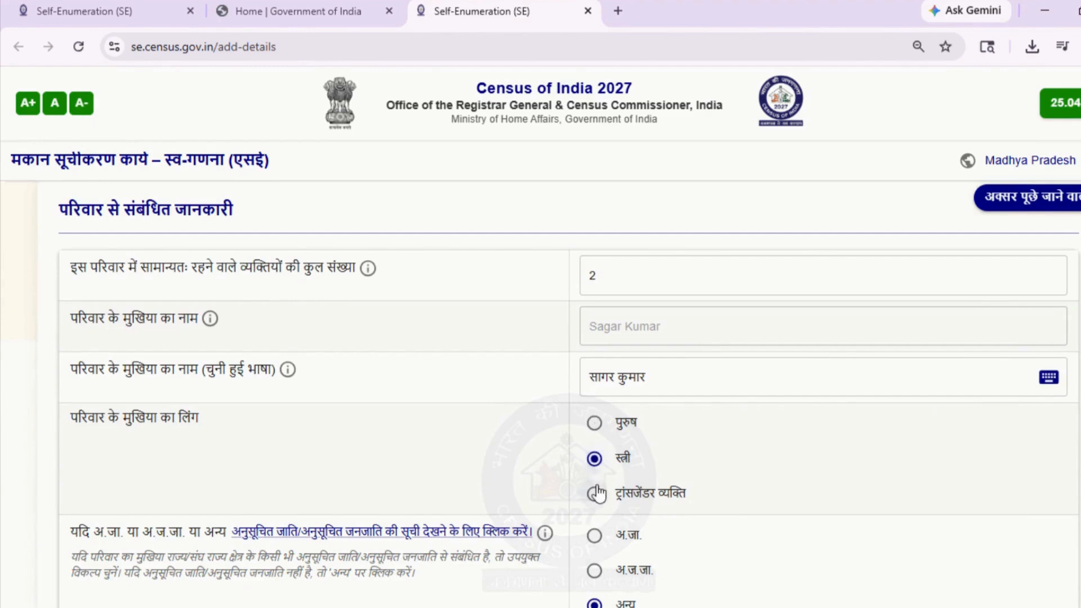
pyautogui.click(598, 425)
pyautogui.scroll(-2, 568, 403)
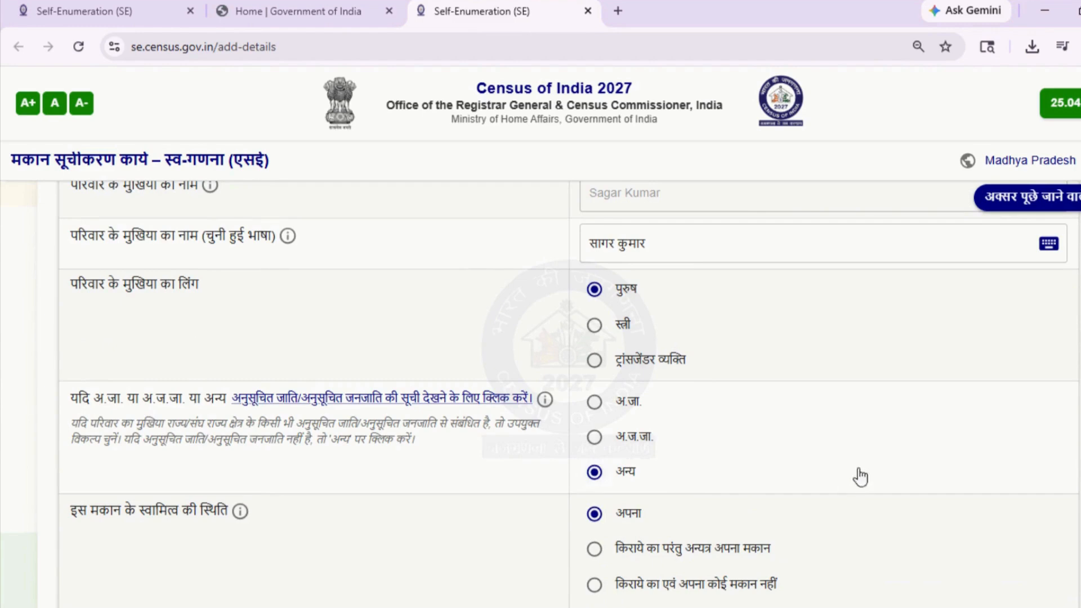
pyautogui.press('Down')
pyautogui.press('Down')
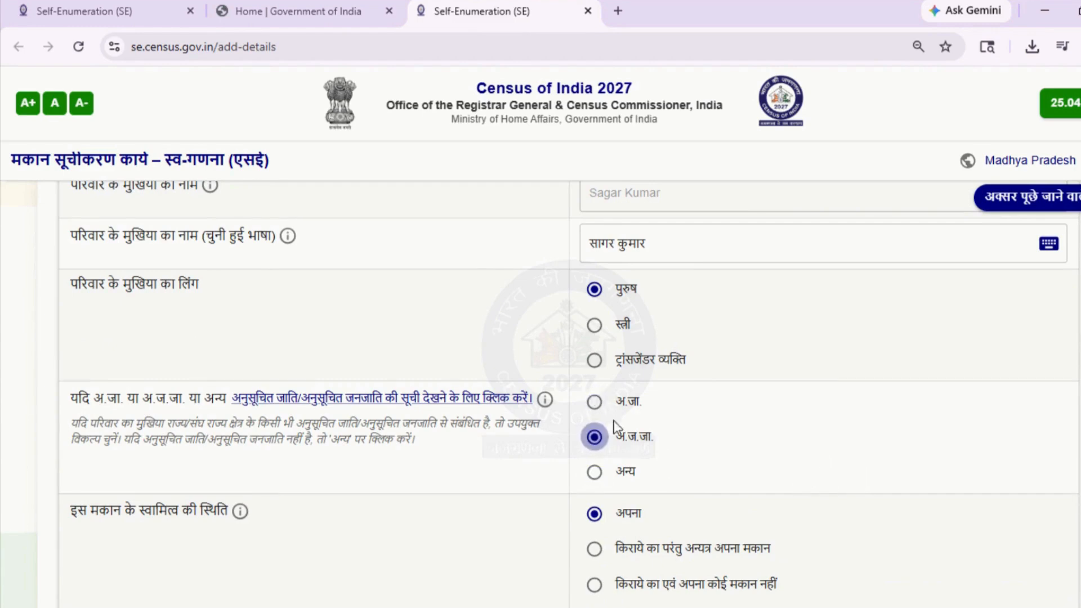
pyautogui.click(595, 473)
# Check 4 habitable rooms and 1 married couple, then save step 3
pyautogui.scroll(-3, 275, 434)
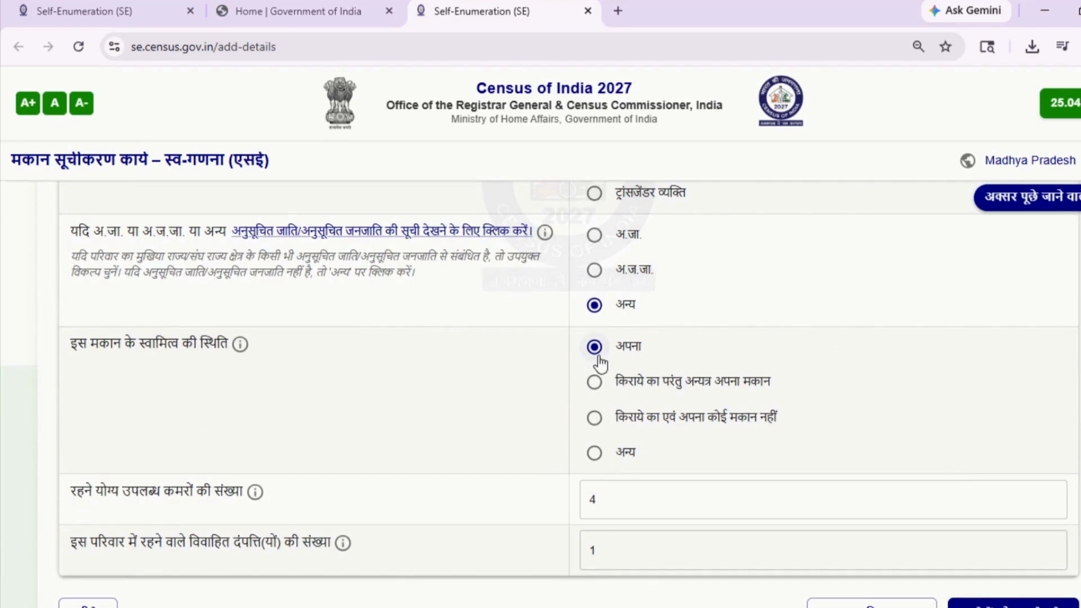
pyautogui.click(630, 500)
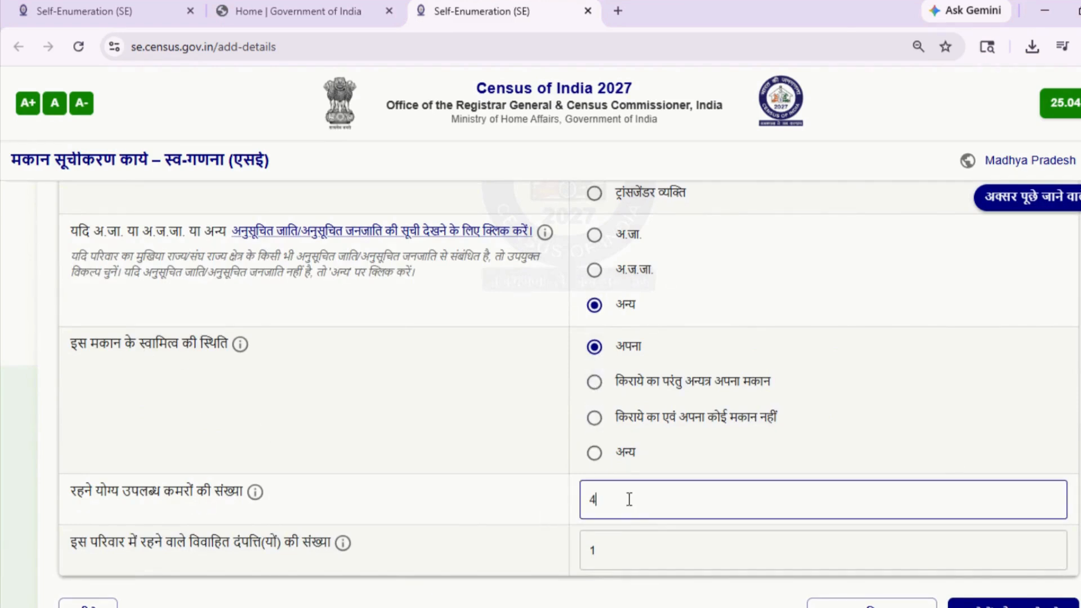
pyautogui.click(631, 549)
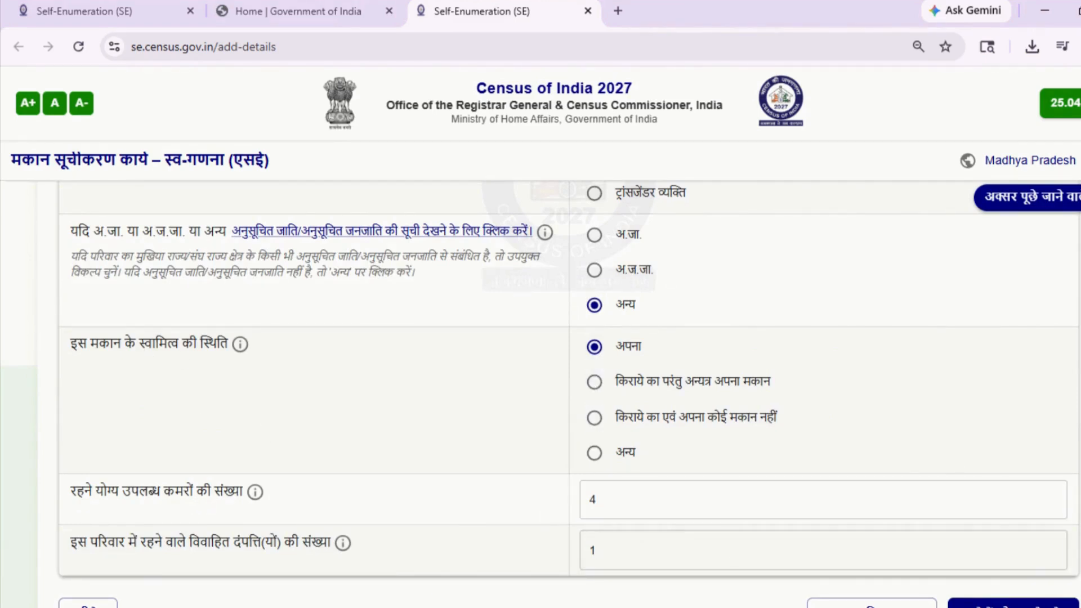
pyautogui.scroll(-1, 1052, 536)
pyautogui.click(1052, 536)
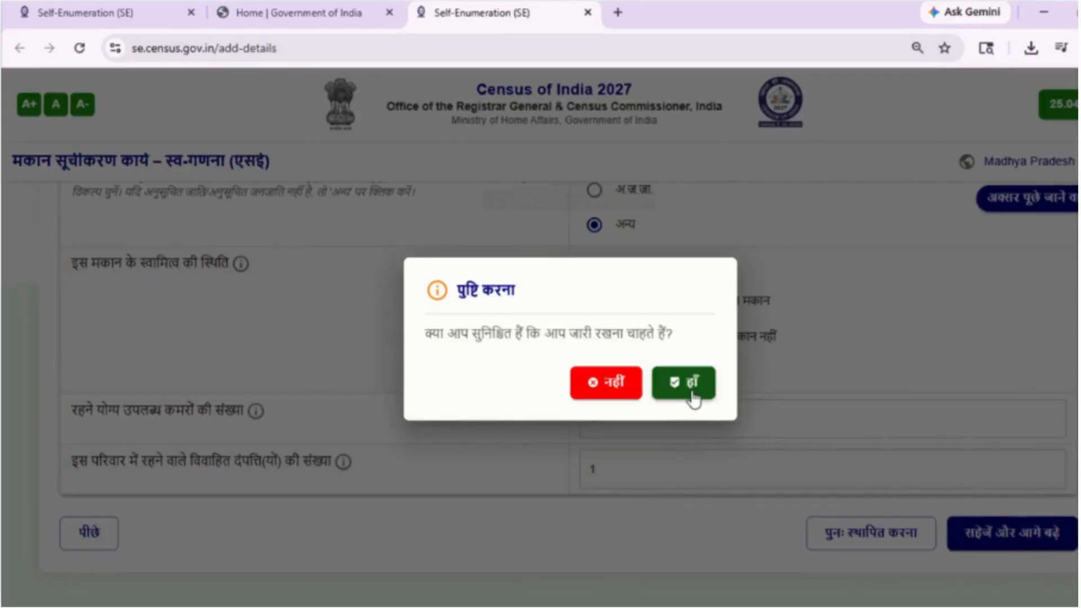
pyautogui.click(684, 383)
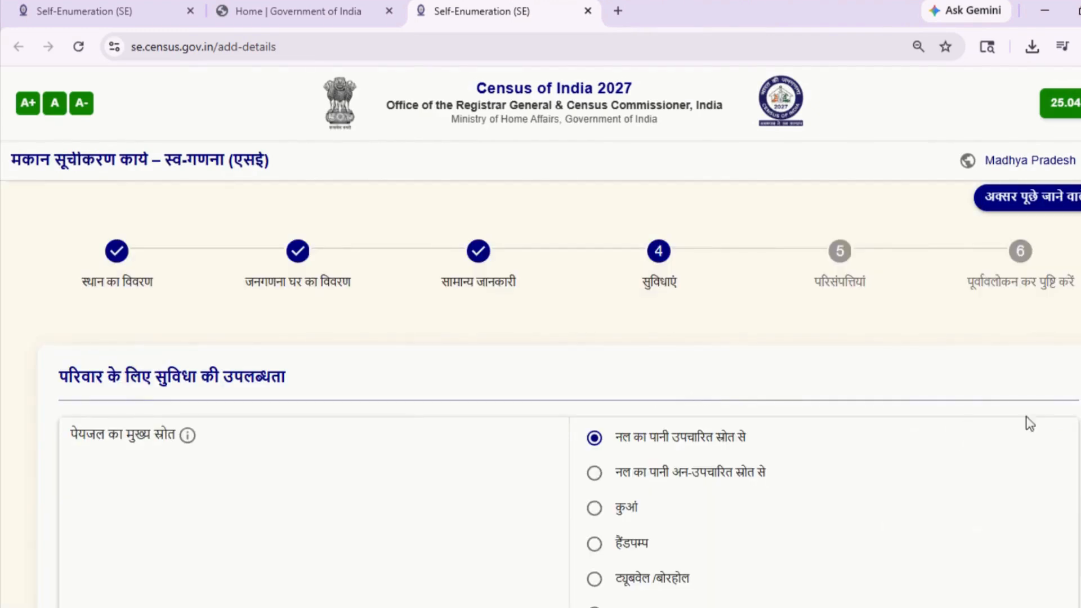
# Record wastewater drainage as a covered drain (ढकी नाली से)
pyautogui.scroll(-3, 760, 446)
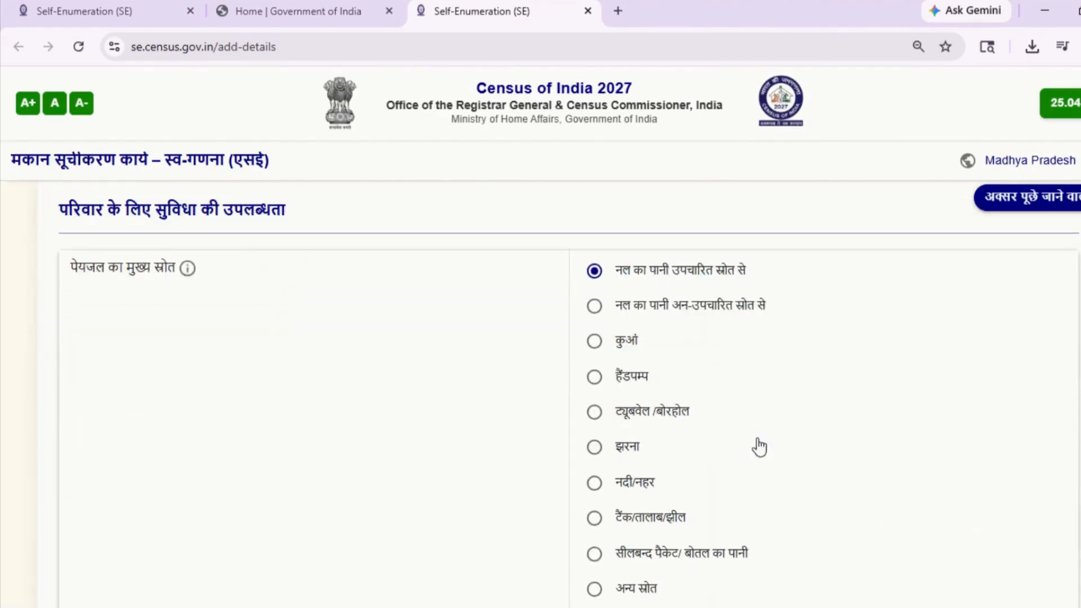
pyautogui.scroll(-1, 124, 280)
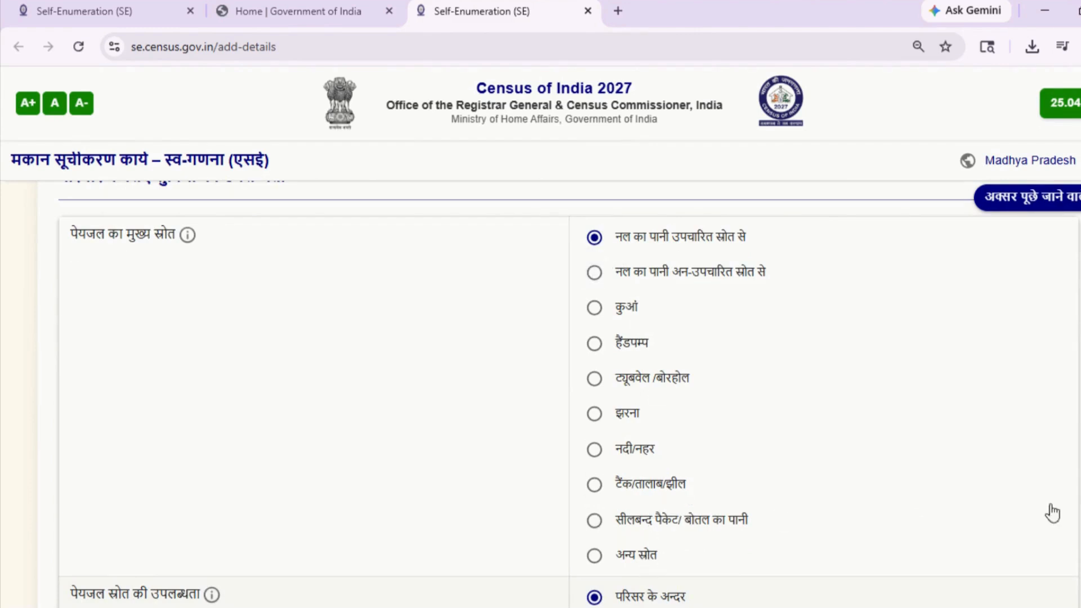
pyautogui.scroll(-5, 566, 394)
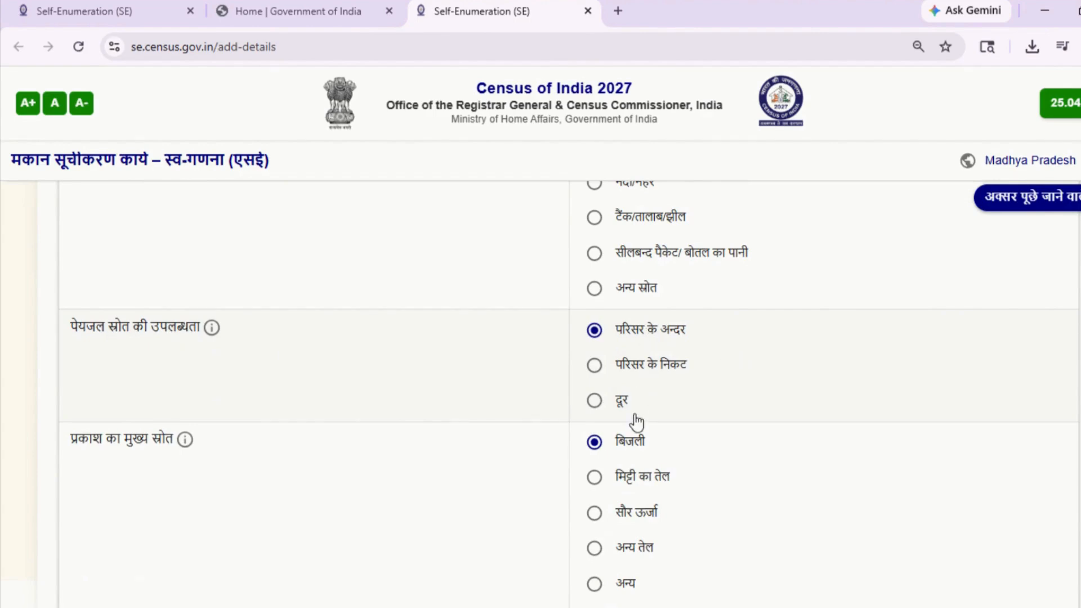
pyautogui.scroll(-4, 370, 304)
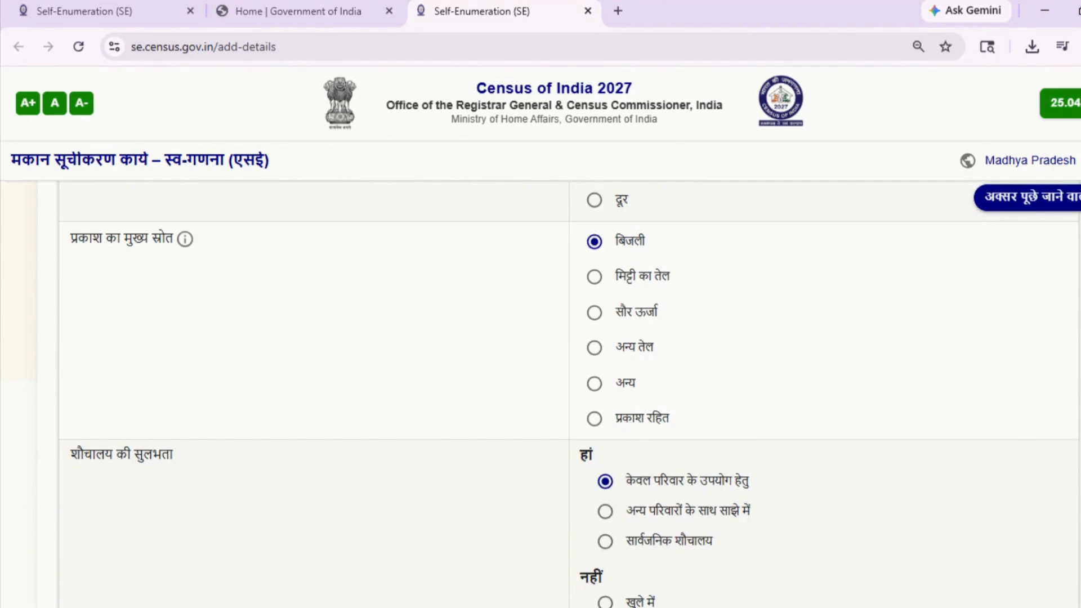
pyautogui.scroll(-3, 1005, 459)
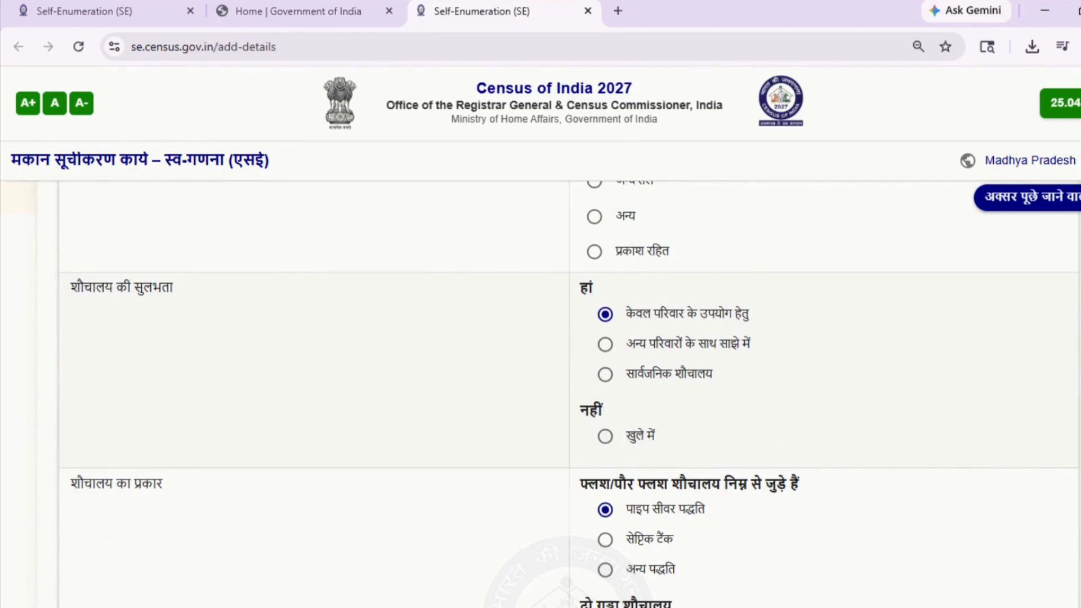
pyautogui.scroll(-4, 1074, 478)
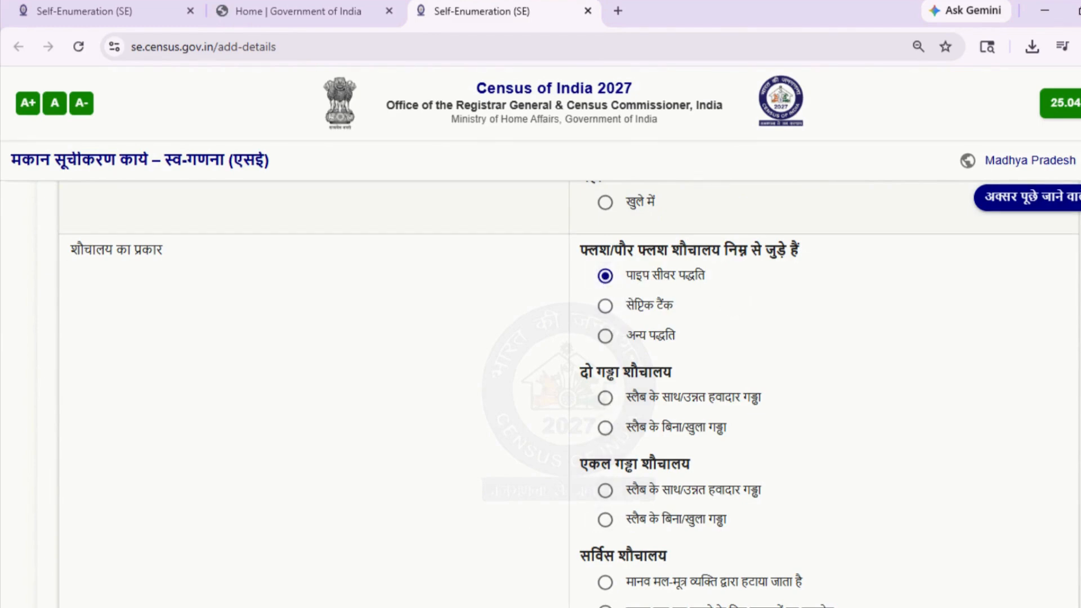
pyautogui.scroll(-6, 143, 339)
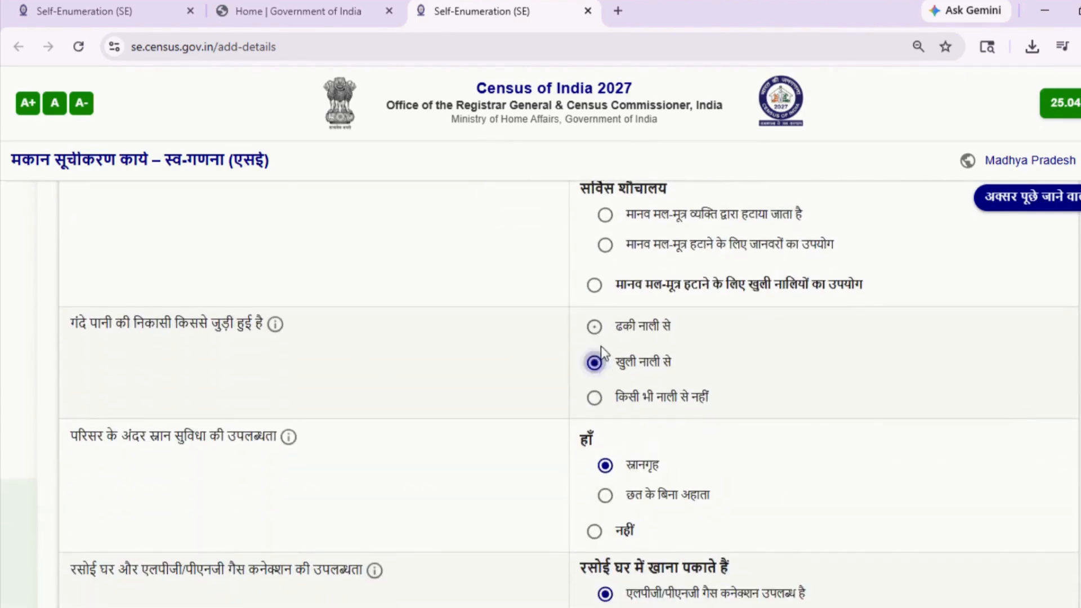
pyautogui.click(595, 328)
# Keep LPG/PNG as the main cooking fuel and save step 4
pyautogui.scroll(-4, 128, 257)
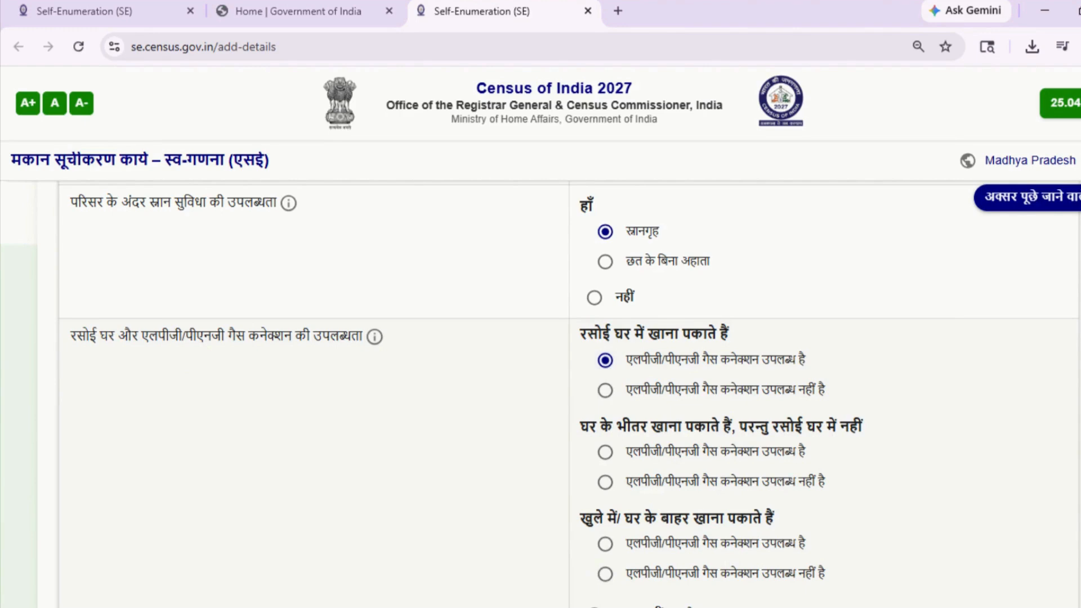
pyautogui.scroll(-6, 541, 394)
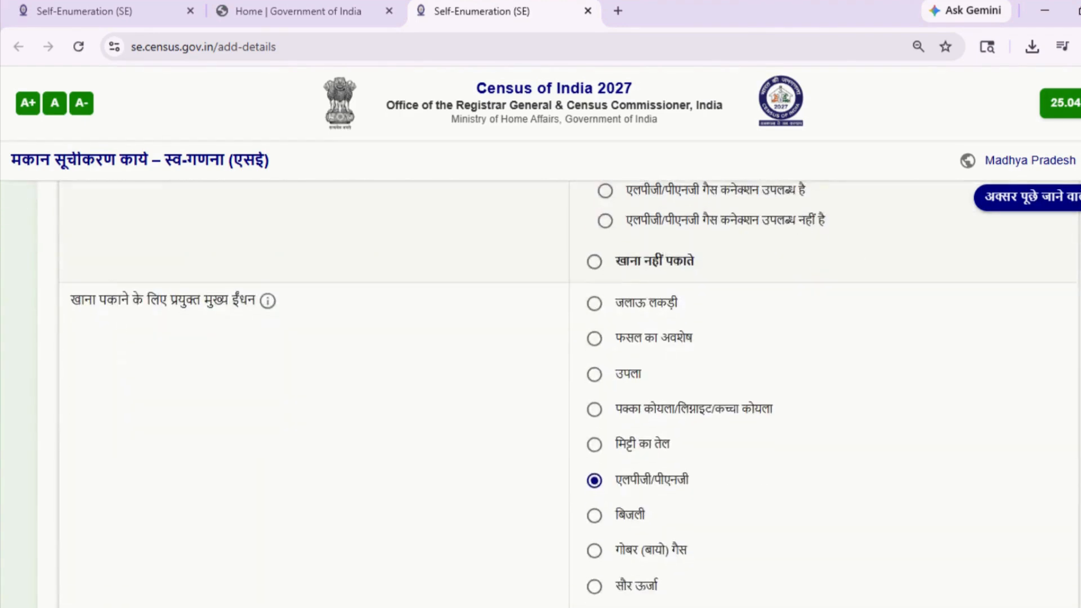
pyautogui.scroll(-2, 540, 366)
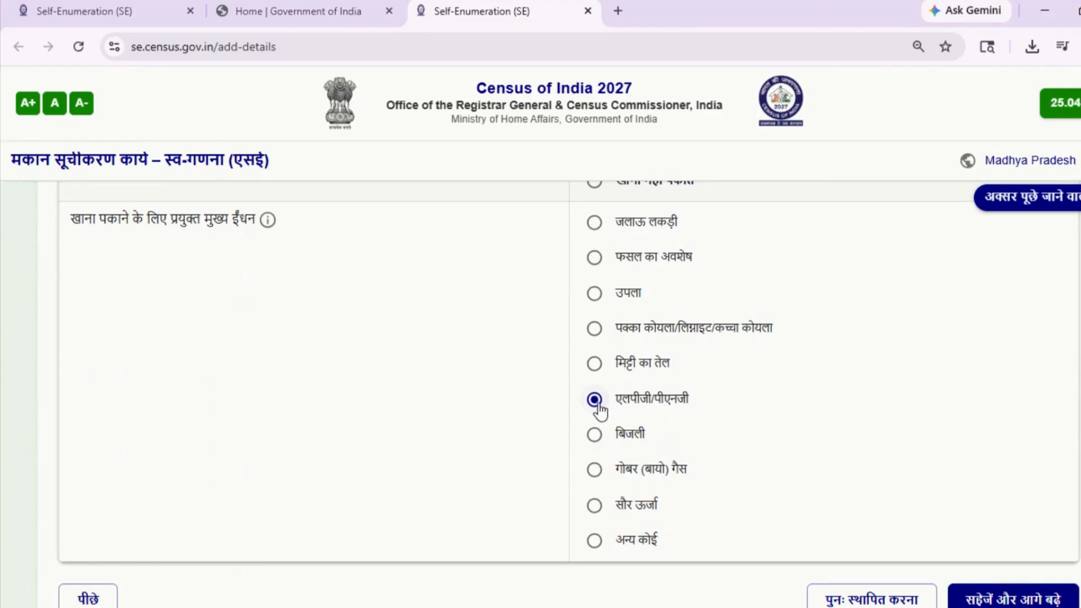
pyautogui.click(595, 364)
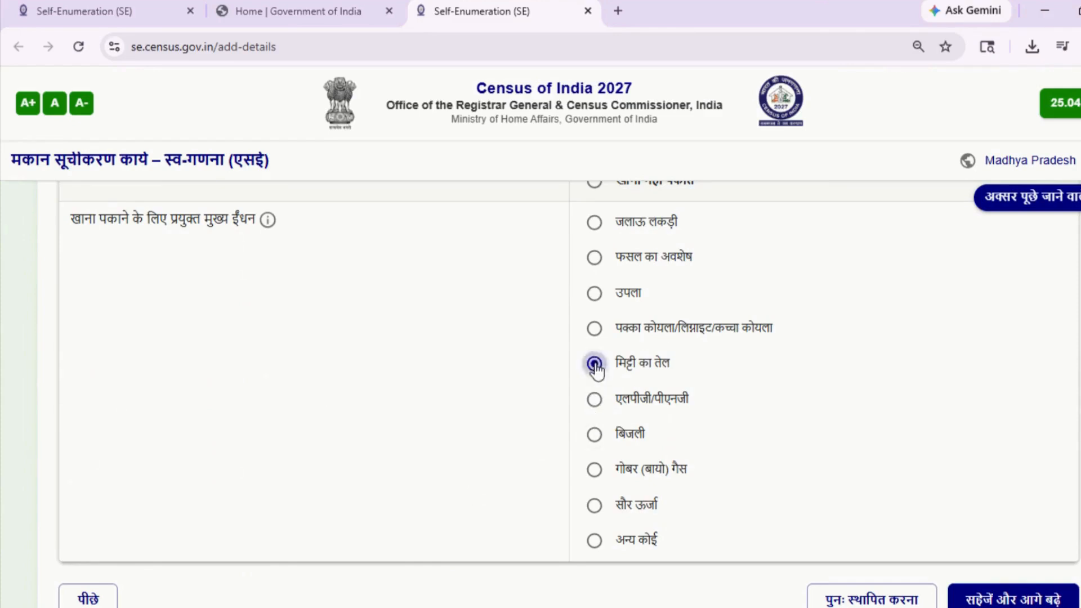
pyautogui.click(595, 401)
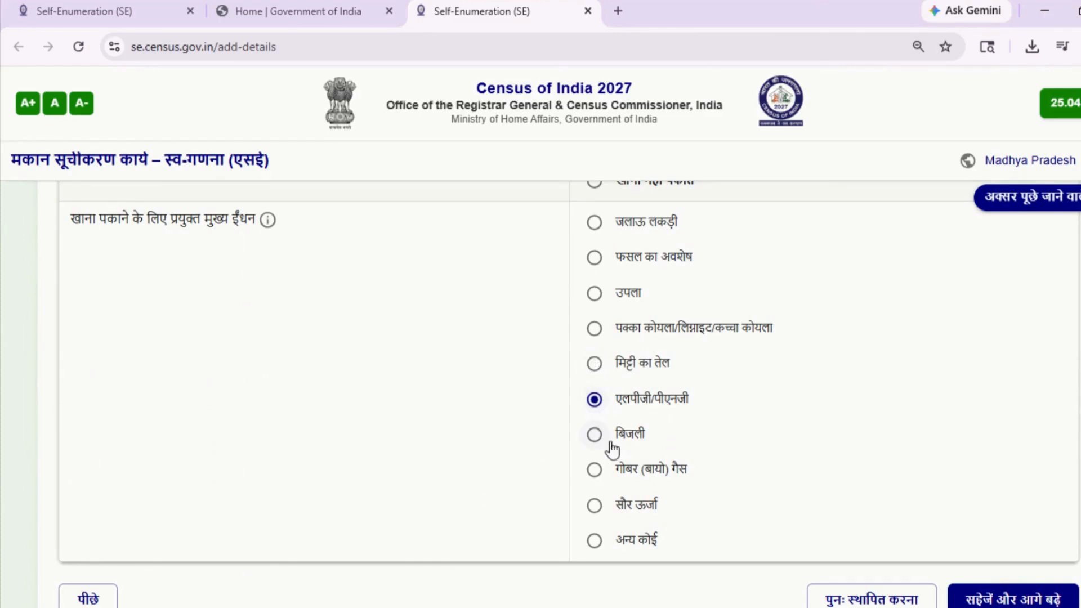
pyautogui.click(596, 506)
pyautogui.click(595, 401)
pyautogui.scroll(-1, 1055, 565)
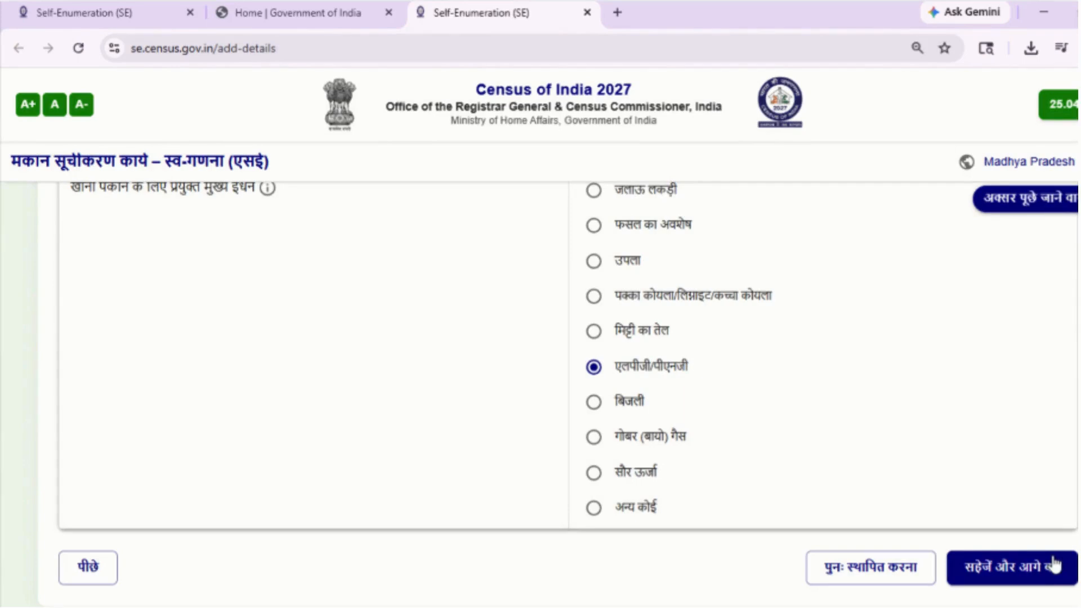
pyautogui.click(1048, 568)
pyautogui.click(678, 388)
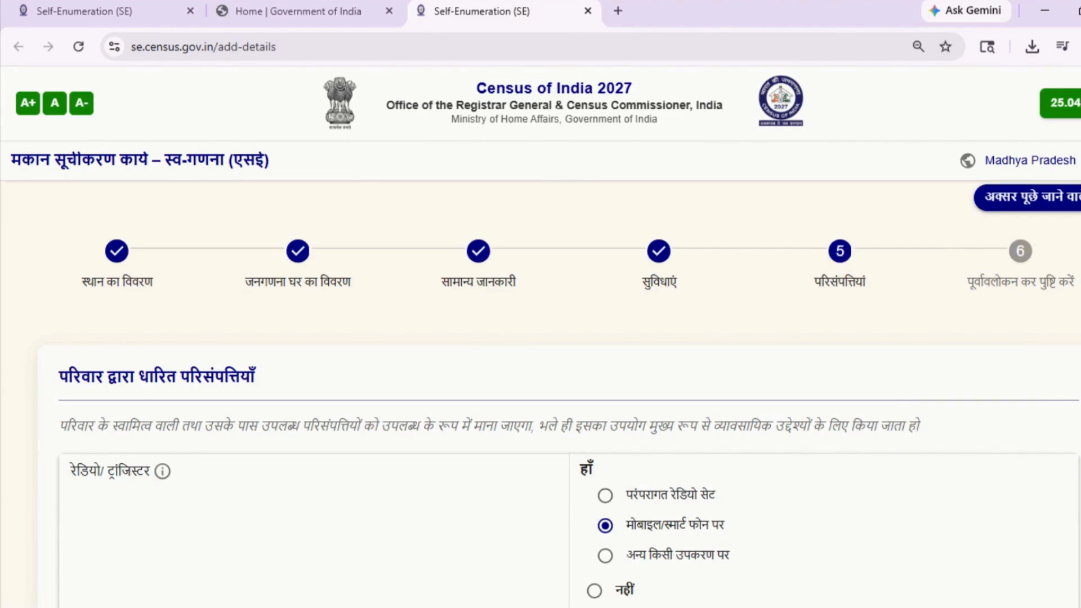
# Set both the radio answer and the internet facility to mobile/smartphone
pyautogui.scroll(-3, 1013, 460)
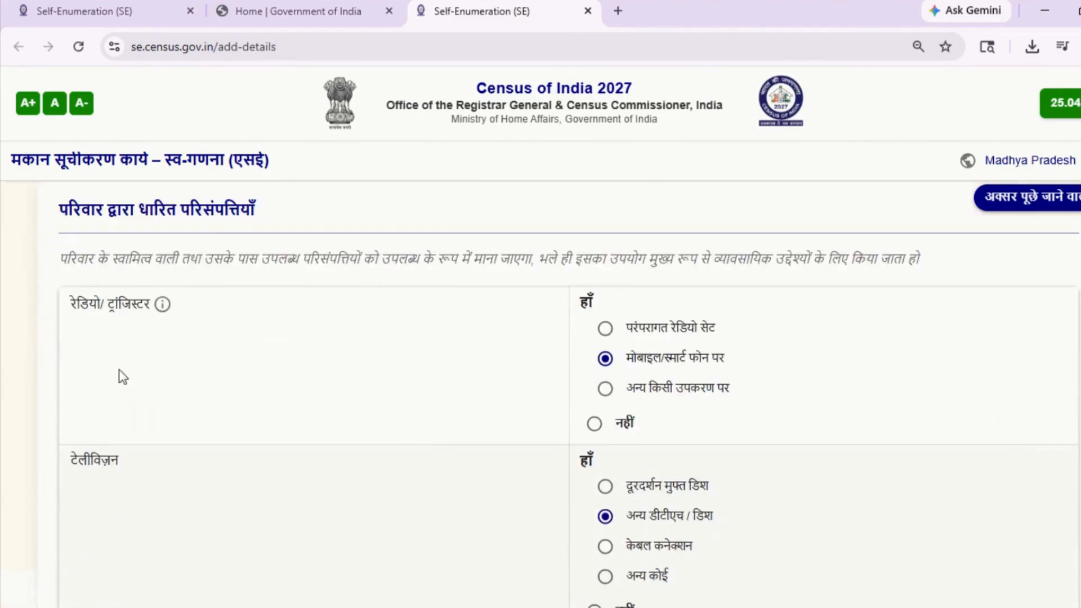
pyautogui.click(605, 329)
pyautogui.click(607, 360)
pyautogui.scroll(-2, 608, 441)
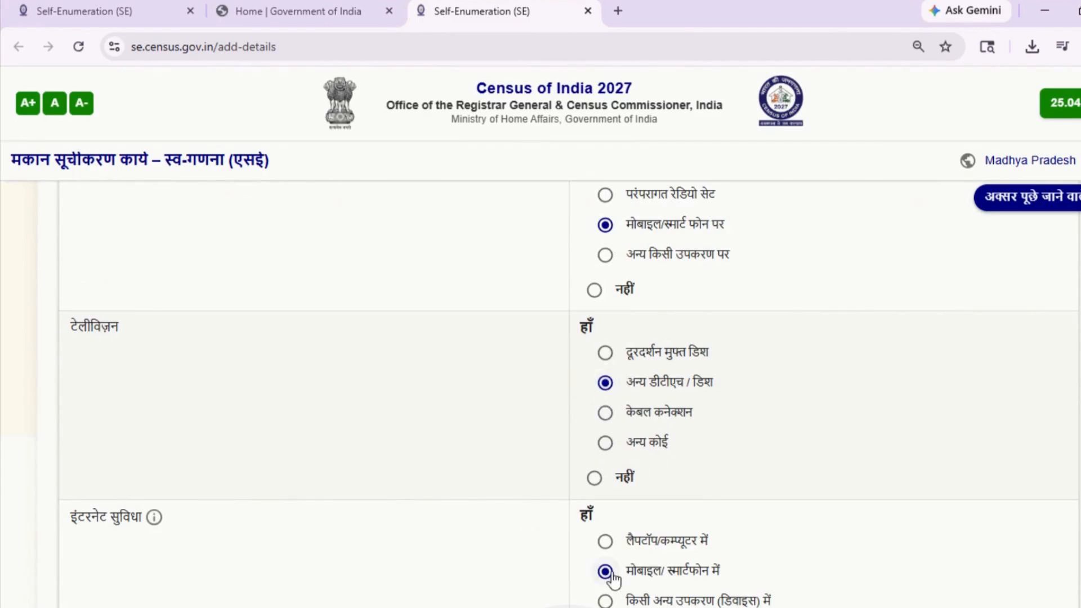
pyautogui.press('Down')
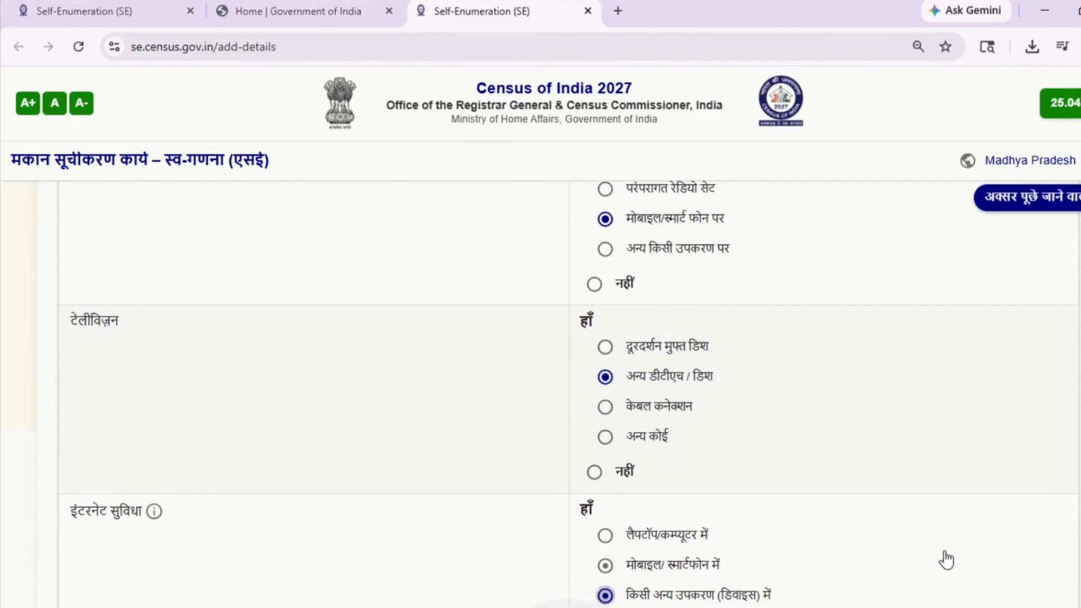
pyautogui.press('Down')
pyautogui.press('Down')
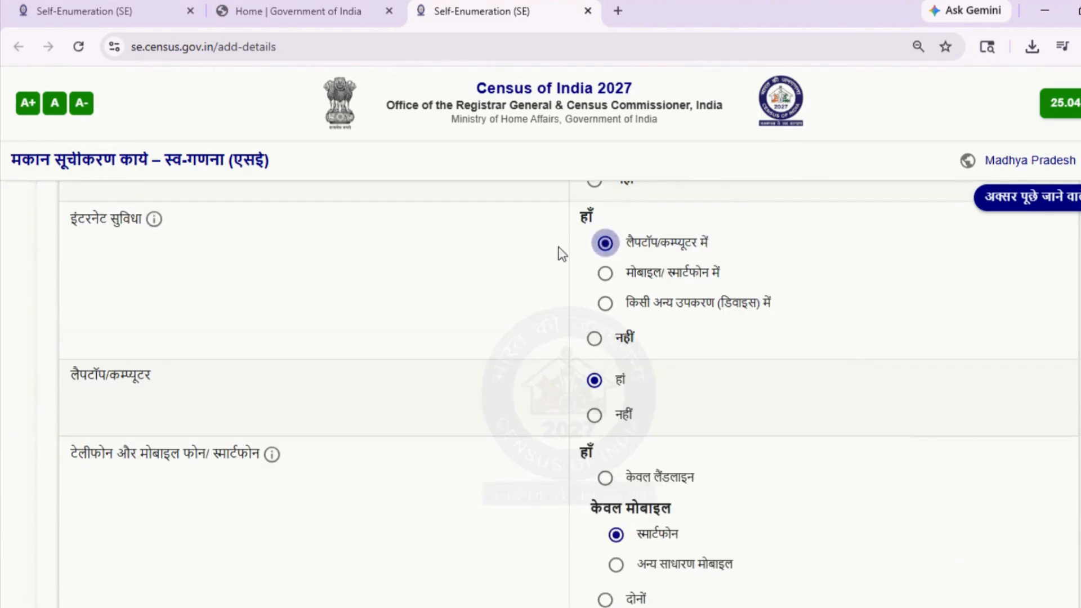
pyautogui.click(606, 275)
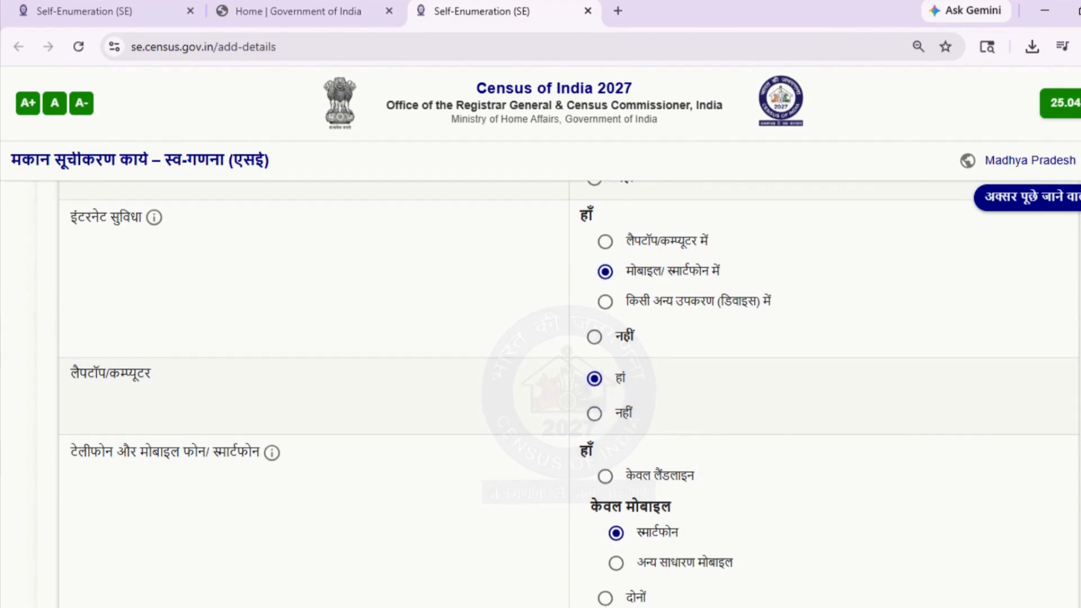
# Review the remaining assets (wheat as main cereal, no car) and save step 5
pyautogui.scroll(-4, 569, 394)
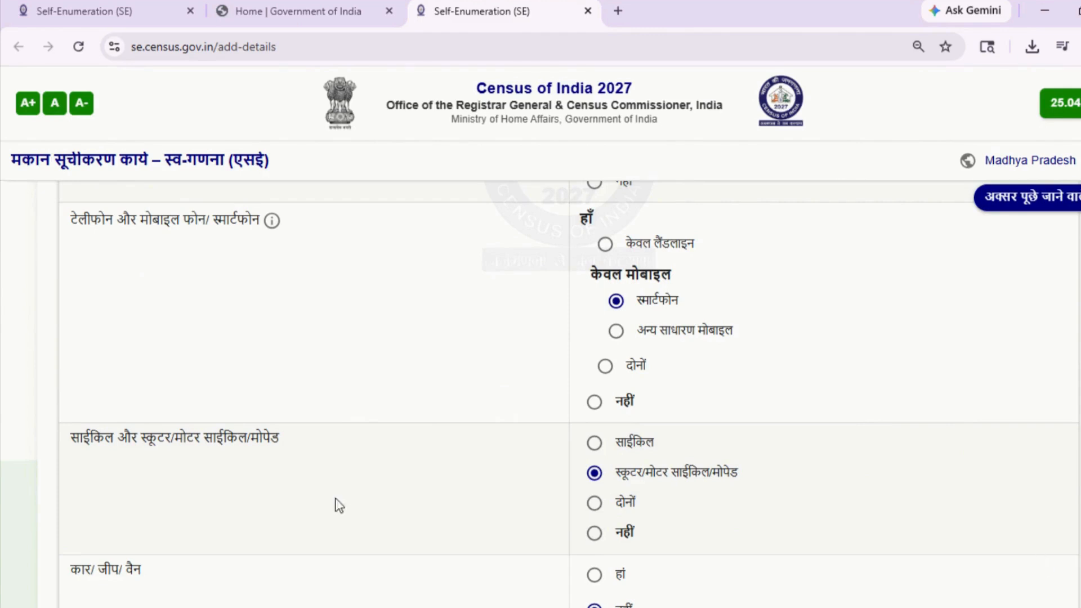
pyautogui.scroll(-3, 305, 495)
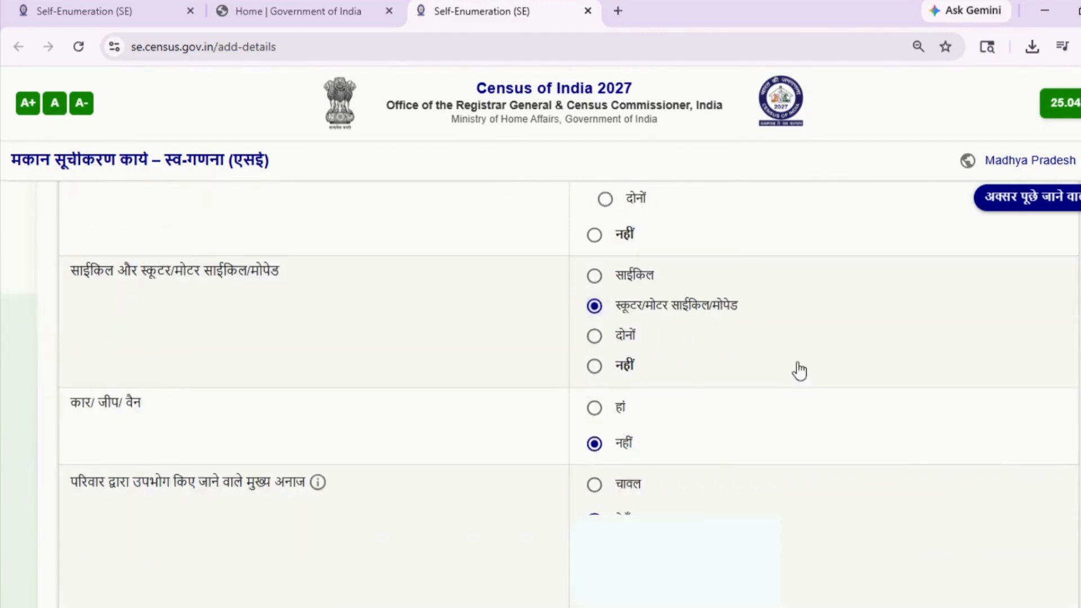
pyautogui.scroll(-2, 541, 349)
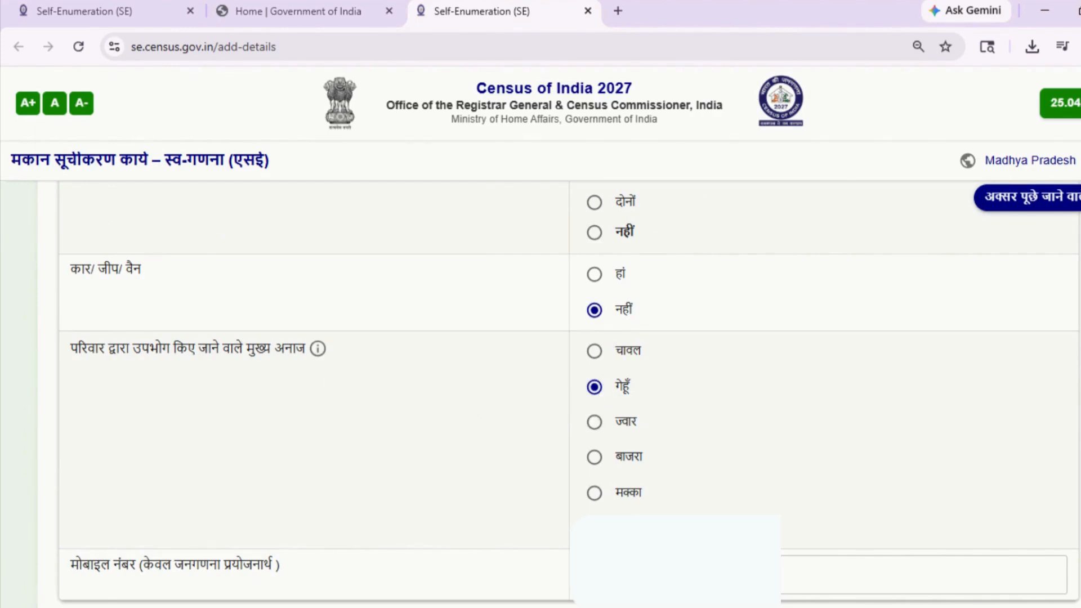
pyautogui.scroll(-2, 431, 580)
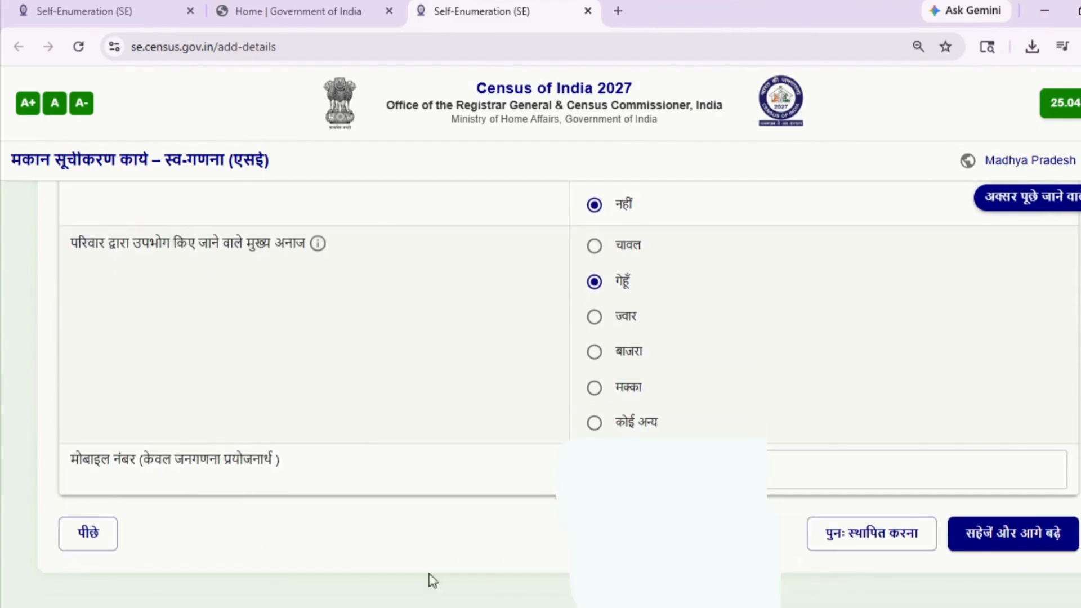
pyautogui.click(980, 545)
pyautogui.click(684, 381)
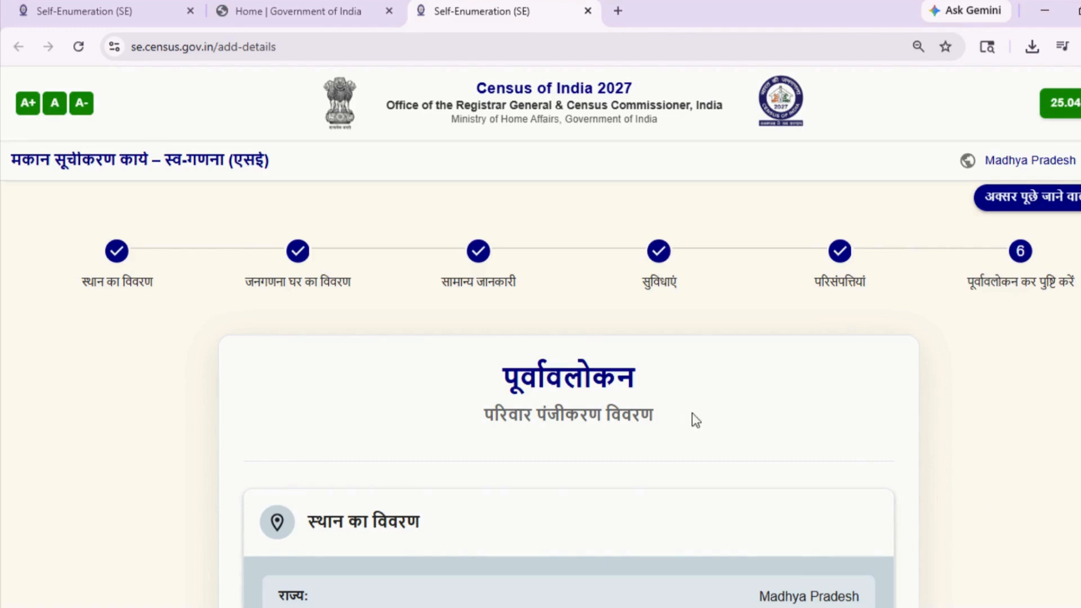
pyautogui.scroll(-6, 935, 499)
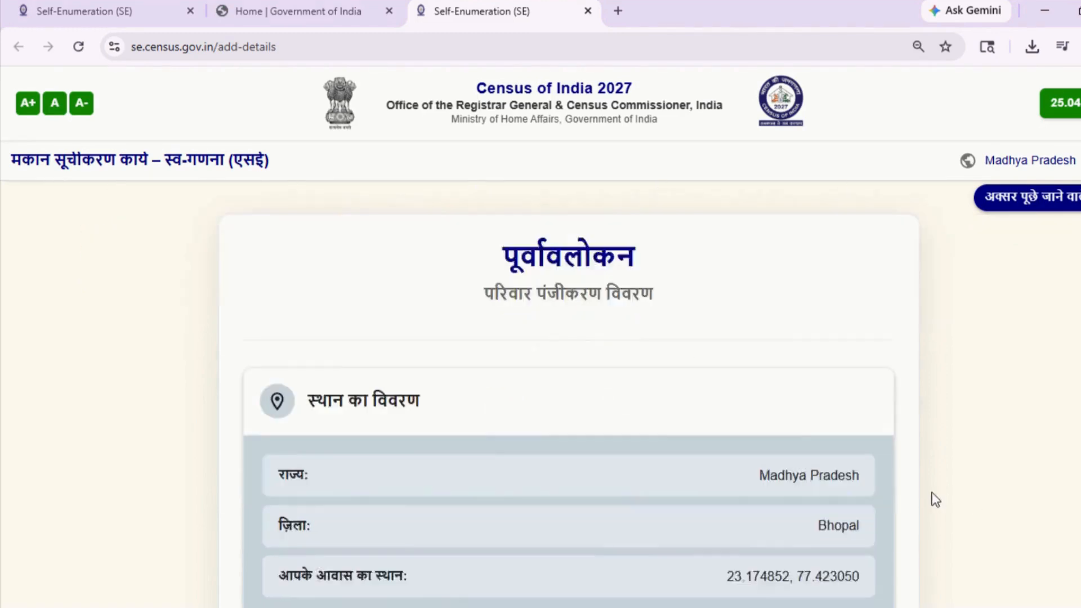
pyautogui.scroll(-10, 935, 500)
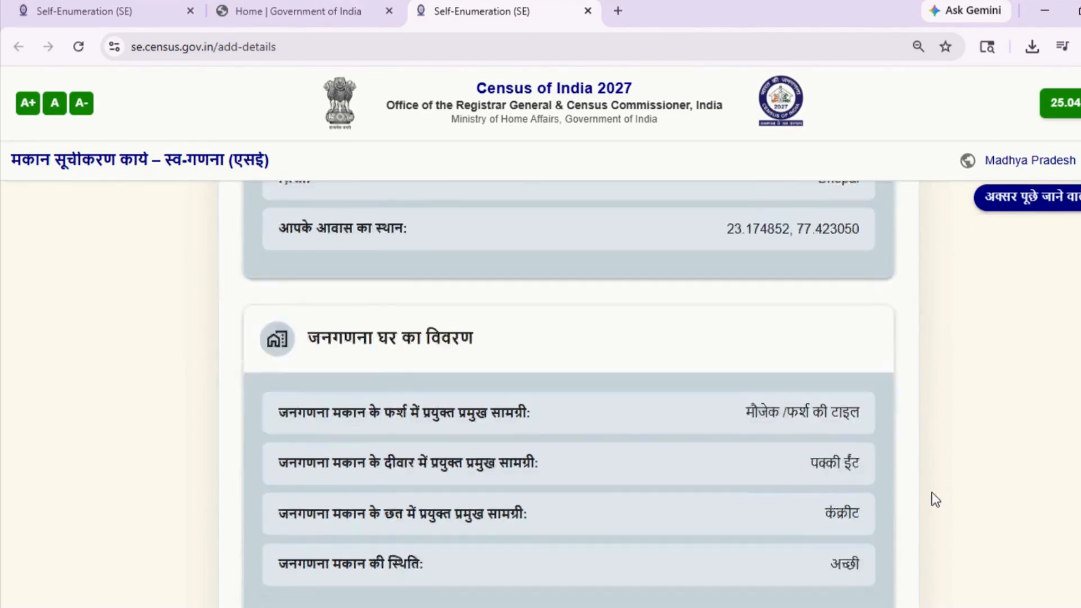
pyautogui.scroll(-12, 935, 499)
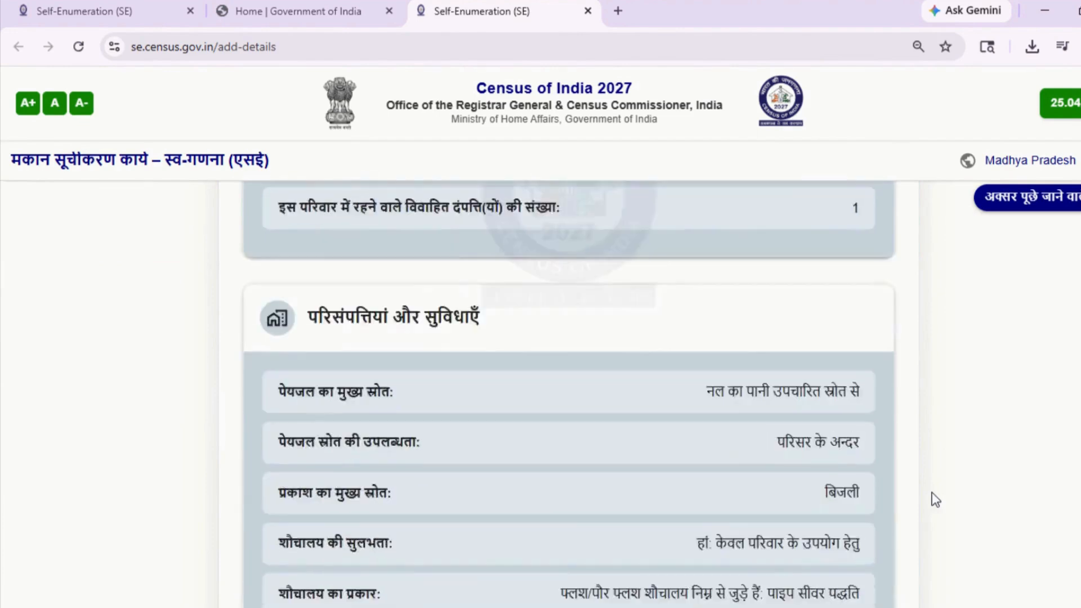
pyautogui.scroll(-10, 936, 499)
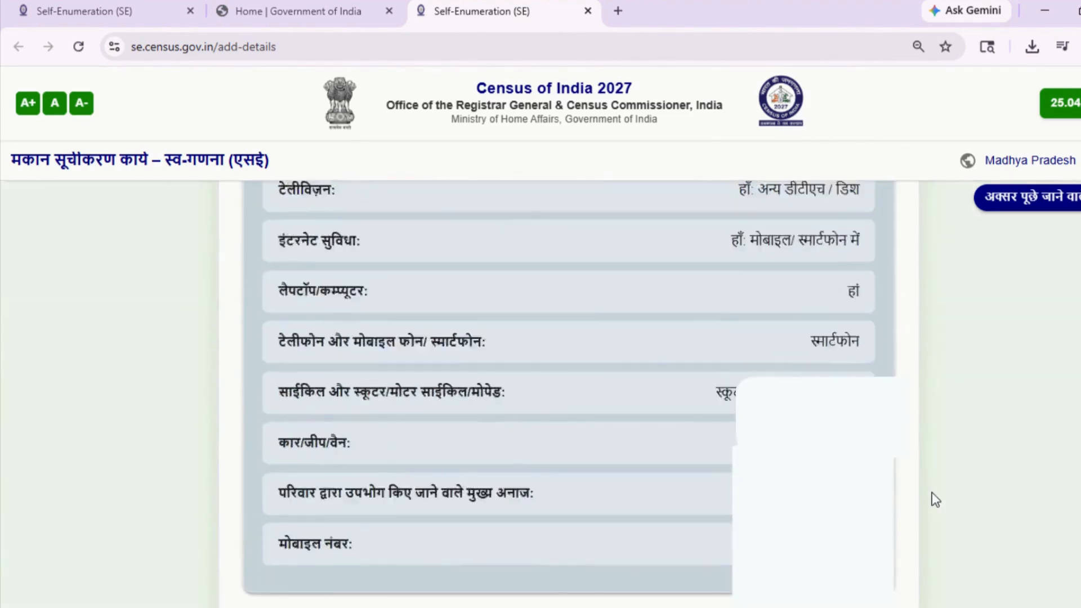